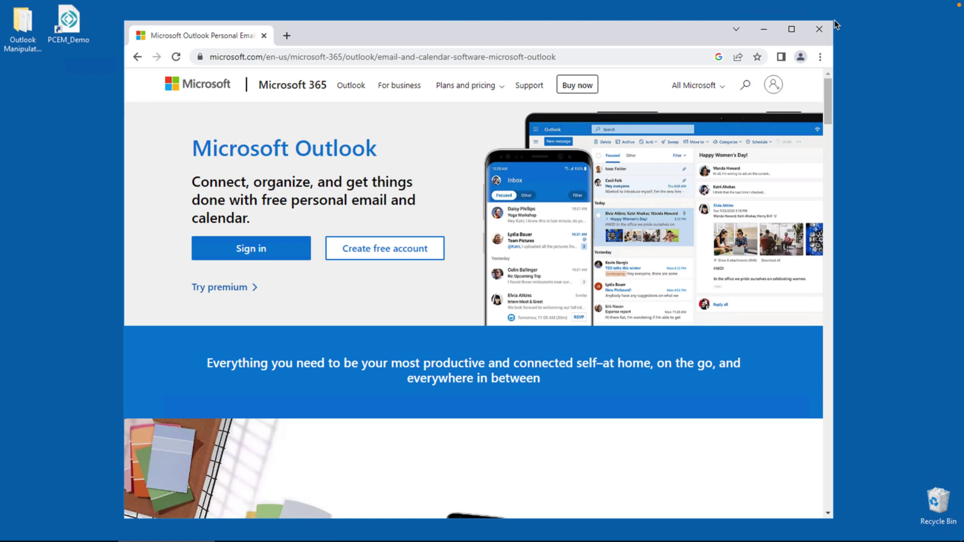
# Scroll the Microsoft Outlook page down to the 'Email and calendar, together in one place' section
pyautogui.scroll(-6, 832, 45)
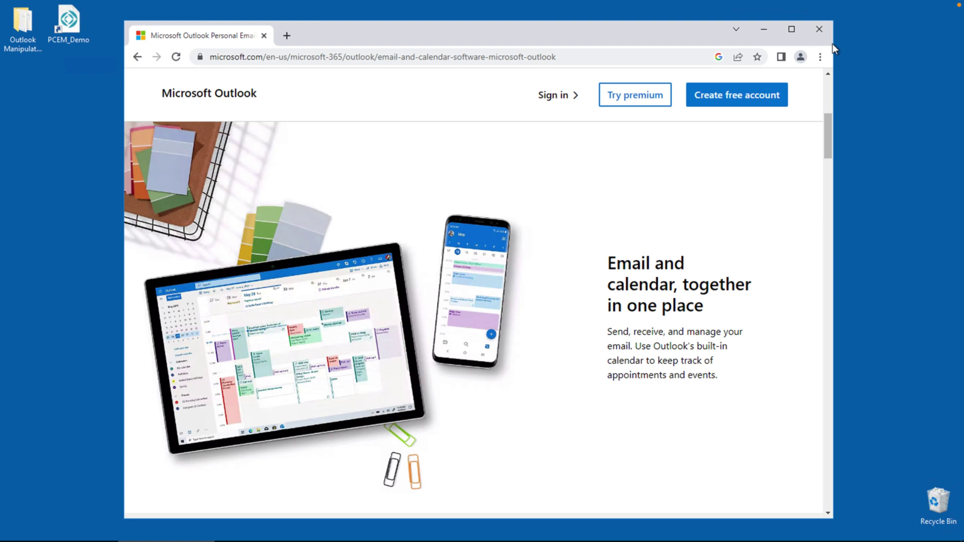
pyautogui.scroll(-6, 832, 43)
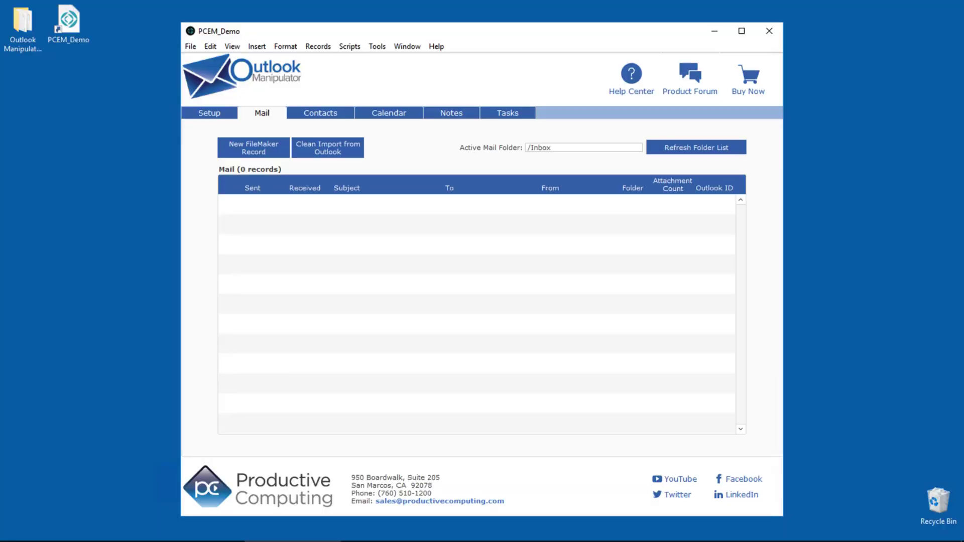
# Visit the PCEM_Demo Contacts, Calendar, Notes and Tasks layouts in turn, finishing on Tasks
pyautogui.click(320, 114)
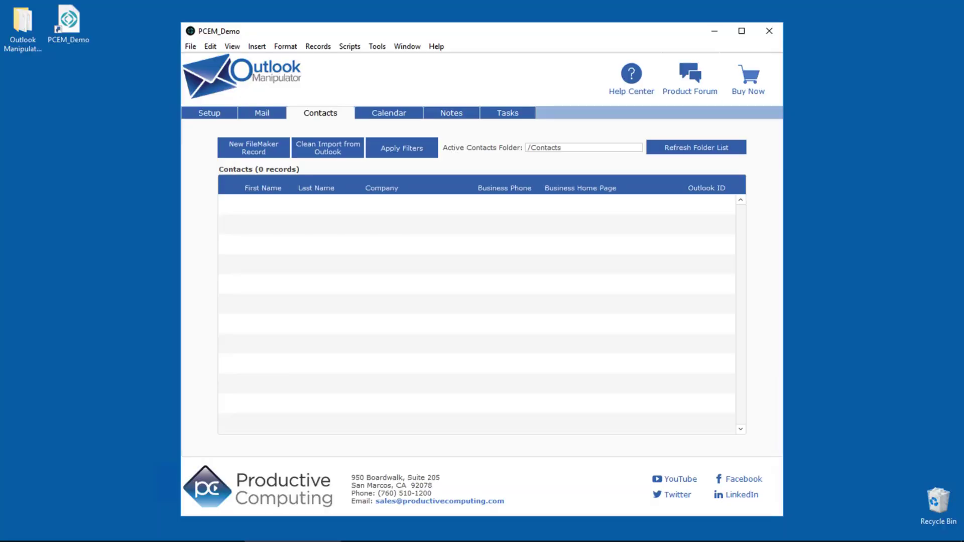
pyautogui.click(389, 113)
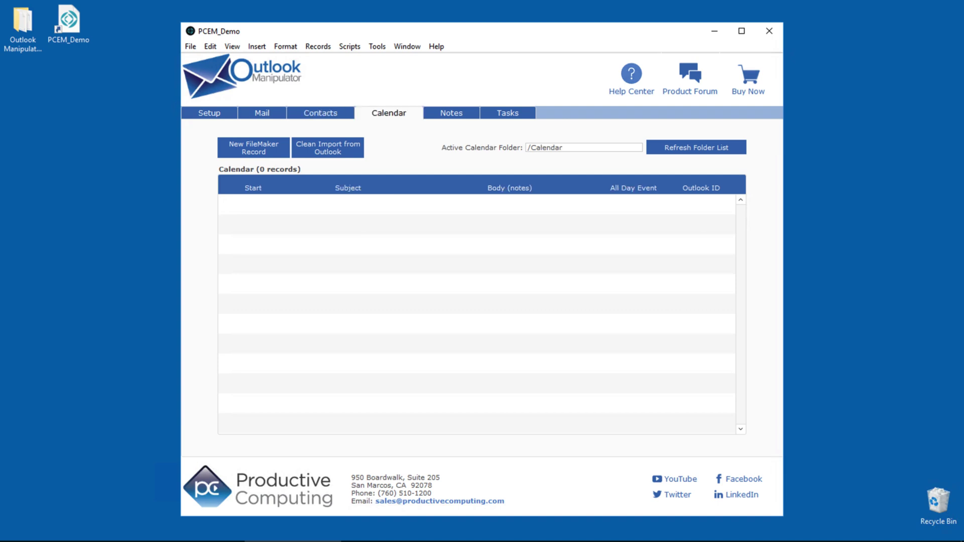
pyautogui.click(450, 114)
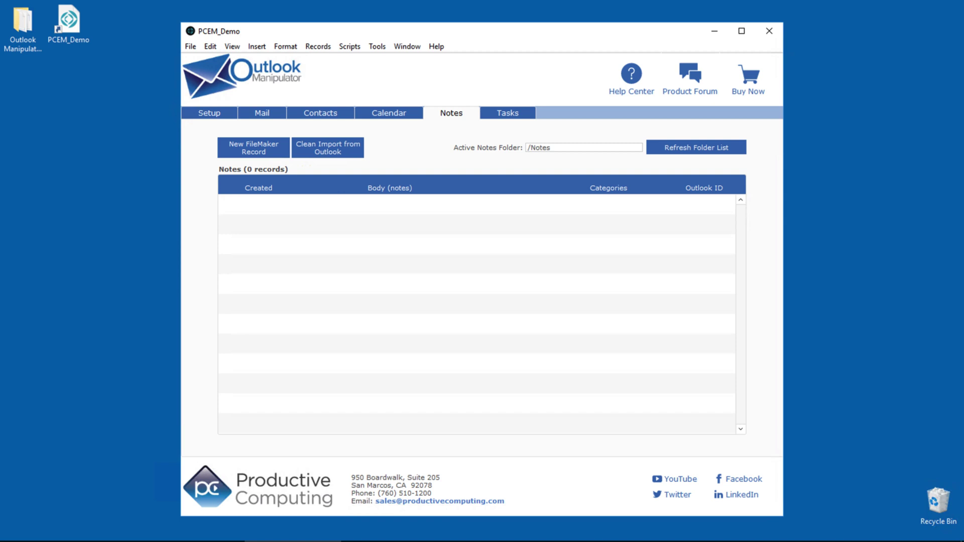
pyautogui.click(507, 113)
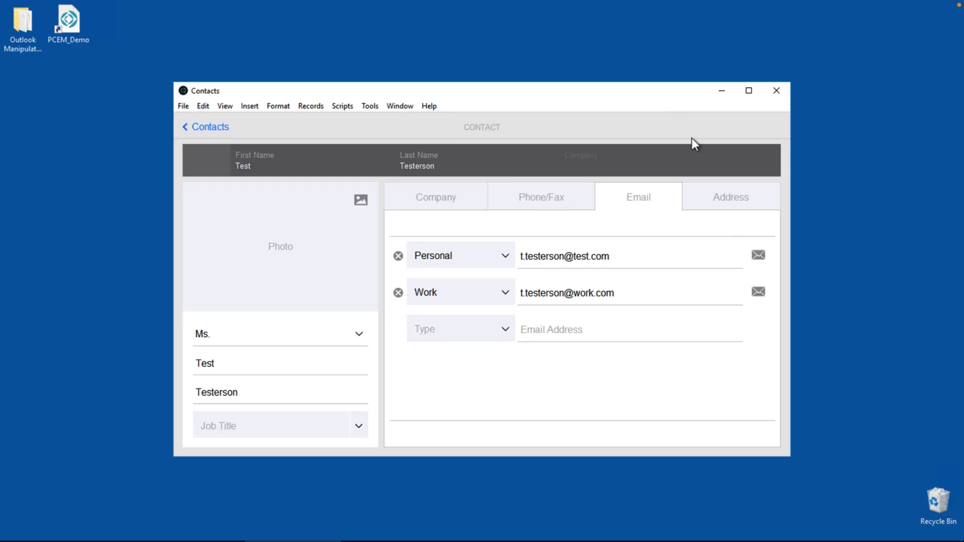
# Send an email with subject 'Subject Test' and body 'Message Test' to the contact's Personal address
pyautogui.click(759, 252)
pyautogui.write('Subject')
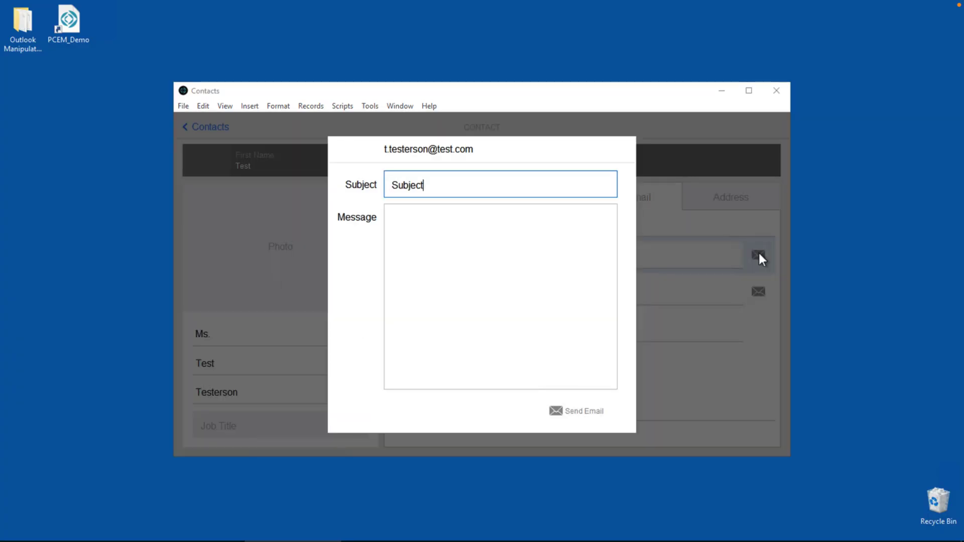
pyautogui.write(' Test')
pyautogui.press('Tab')
pyautogui.write('Message Test')
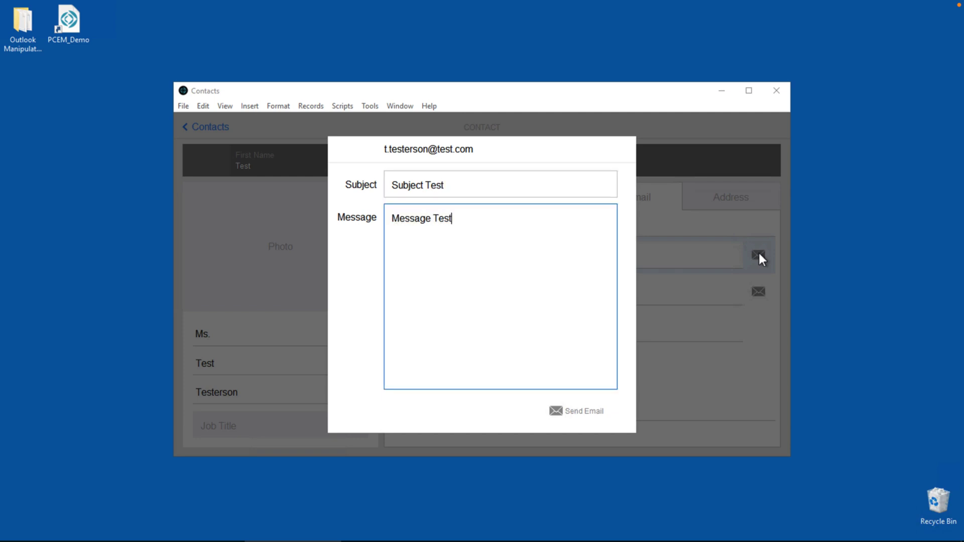
pyautogui.click(587, 410)
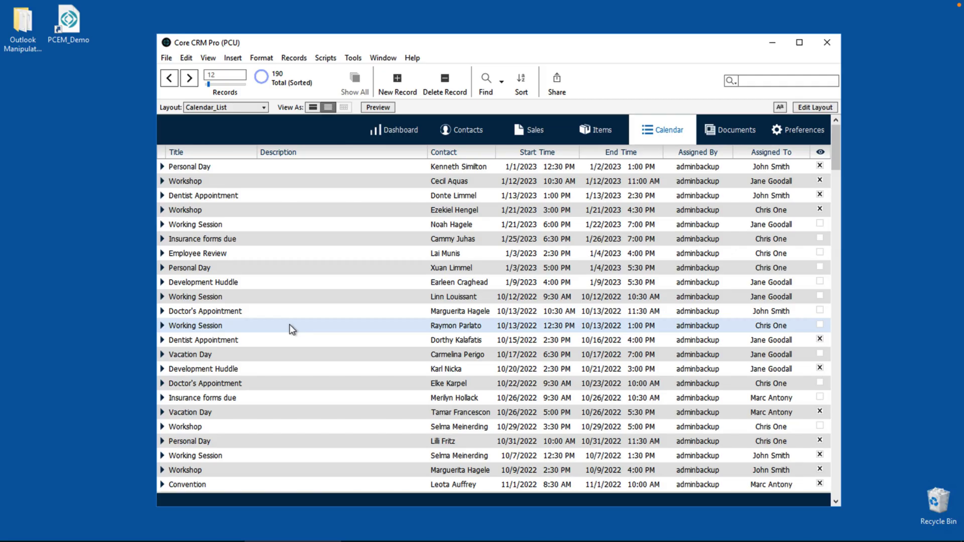
# Describe the 10/13/2022 Working Session as 'Change details of this event', set it to Appointment, and save
pyautogui.click(163, 327)
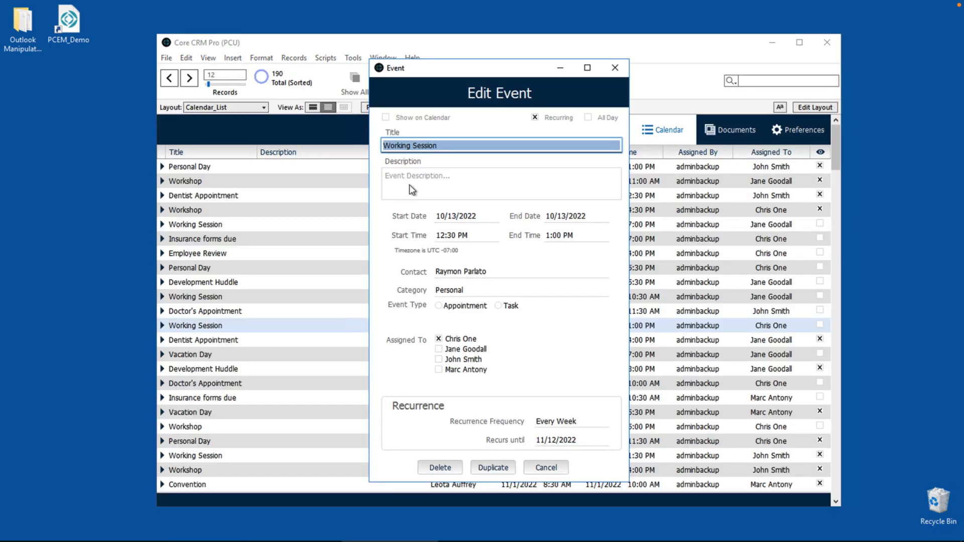
pyautogui.click(411, 184)
pyautogui.write('Change details of this event')
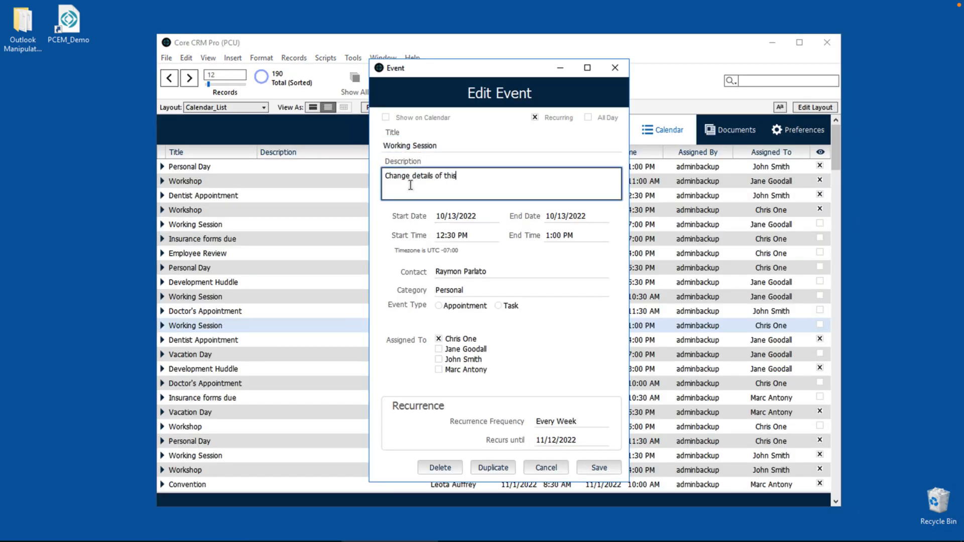
pyautogui.press('Tab')
pyautogui.press('Tab')
pyautogui.press('Tab')
pyautogui.press('Tab')
pyautogui.press('Tab')
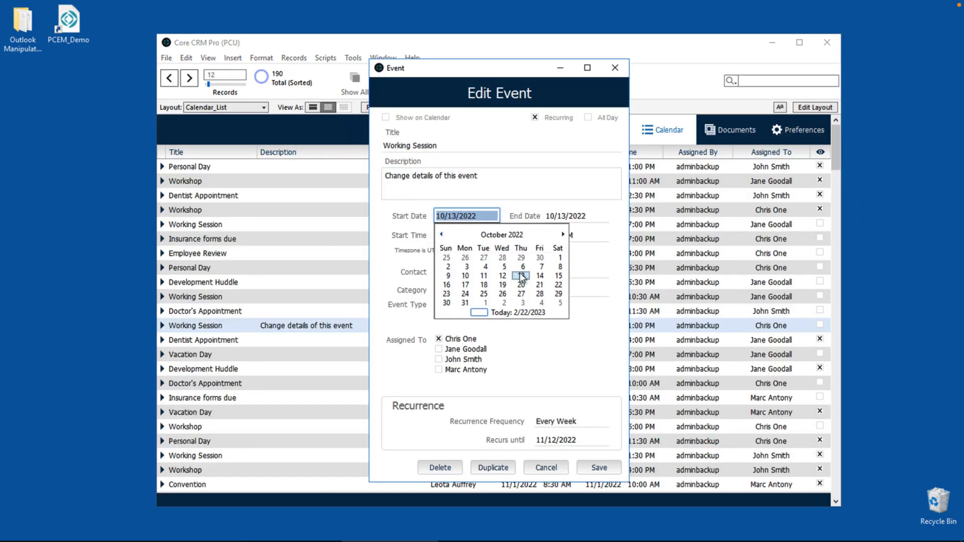
pyautogui.click(438, 306)
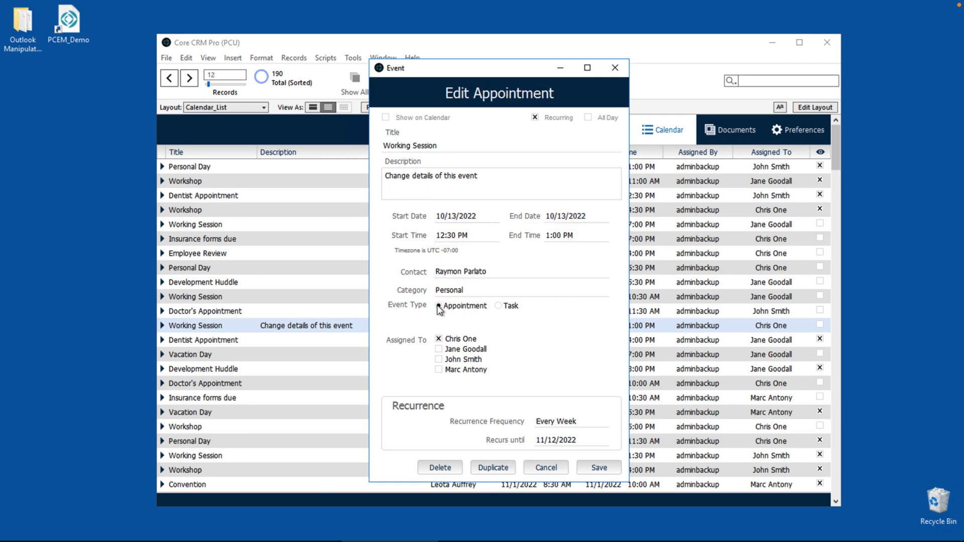
pyautogui.click(602, 466)
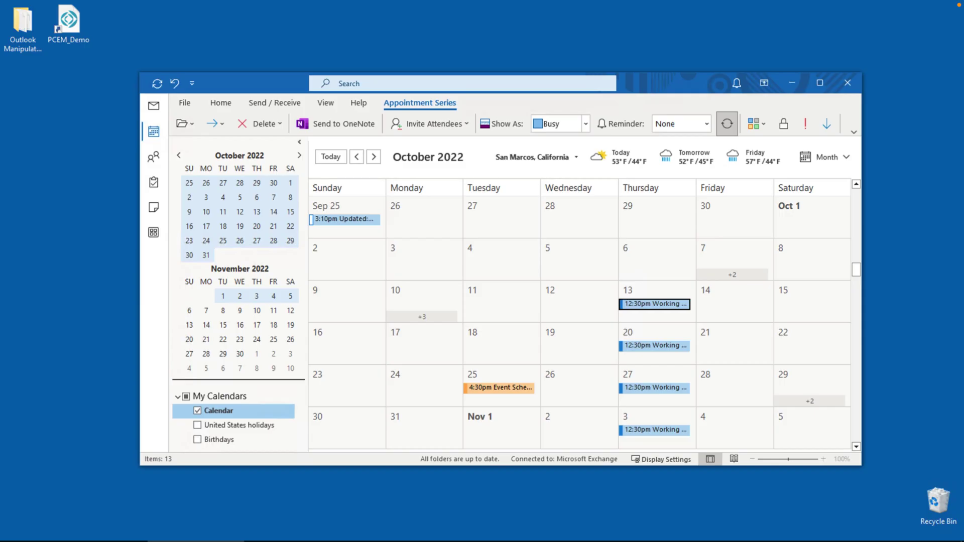
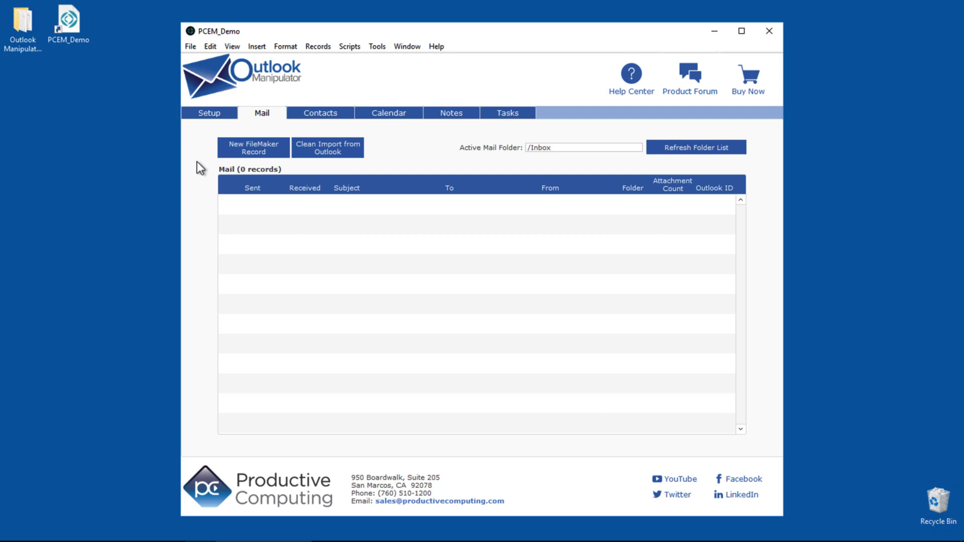
# Create a new mail record and switch its body through HTML, rich text and plain text
pyautogui.click(254, 150)
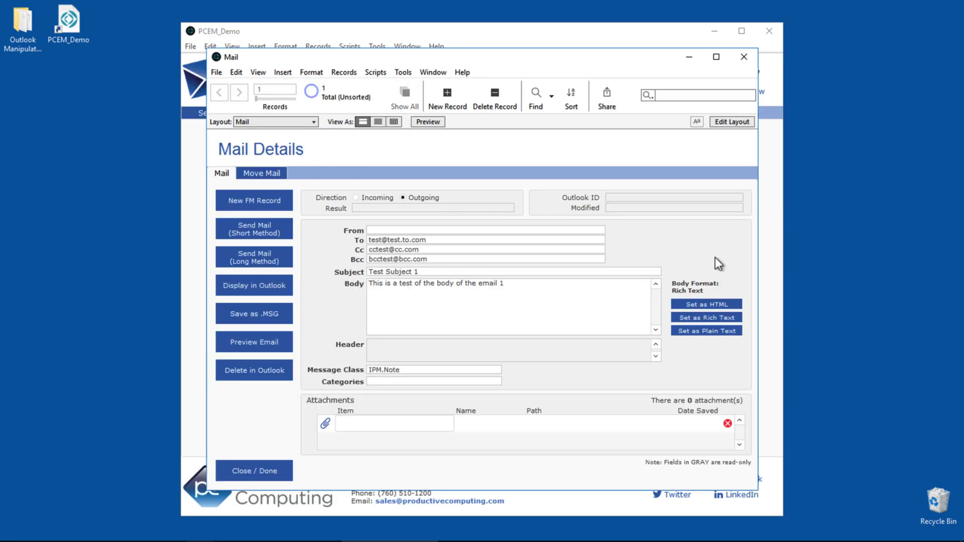
pyautogui.click(720, 305)
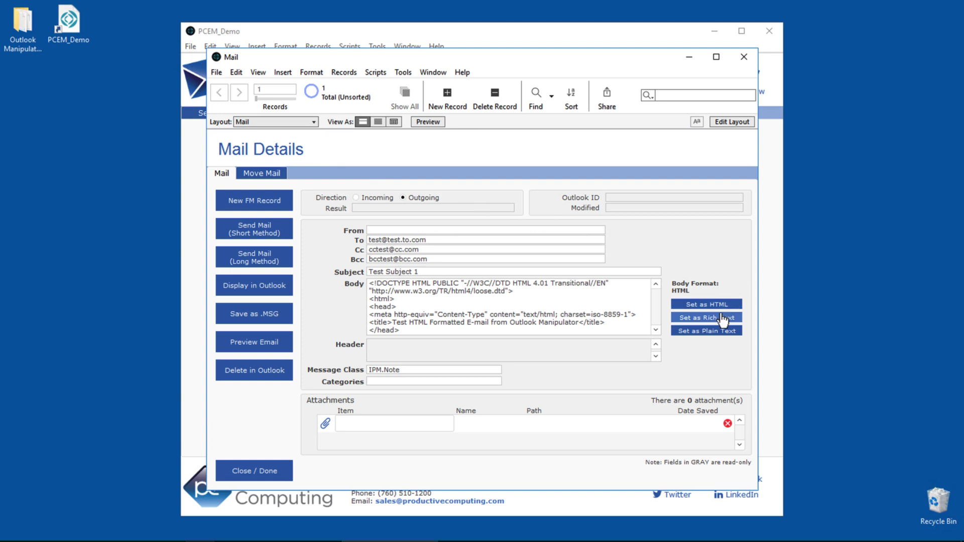
pyautogui.click(723, 321)
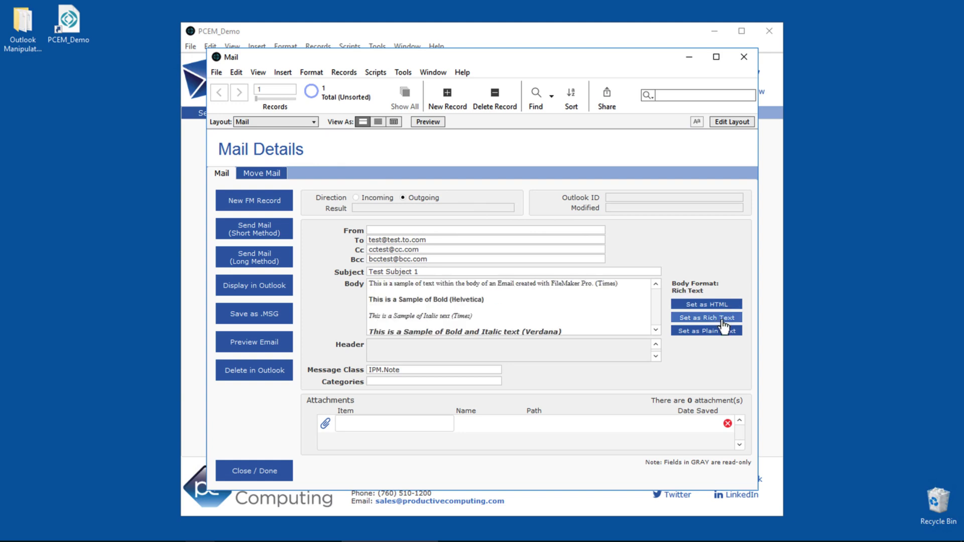
pyautogui.click(726, 333)
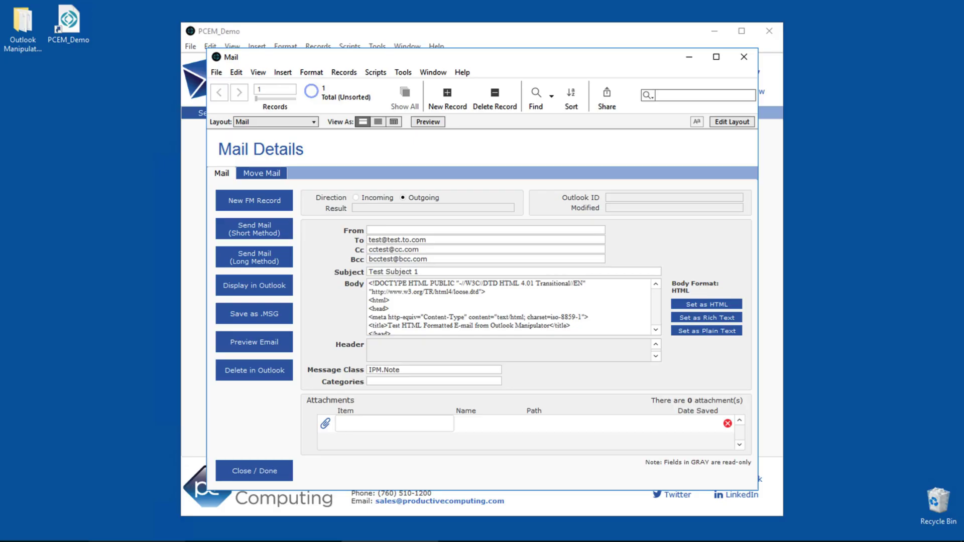
# Preview the email in its HTML, rich-text and plain-text versions
pyautogui.click(270, 344)
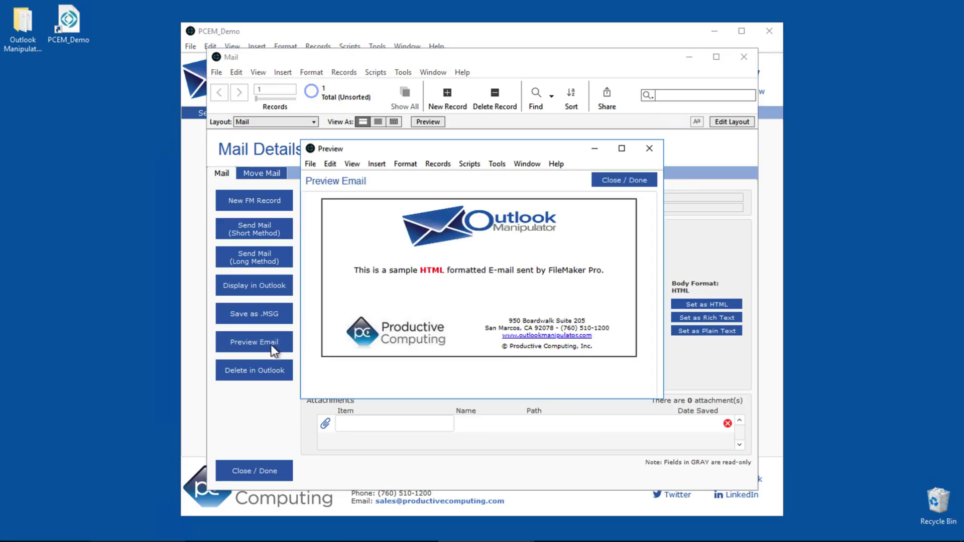
pyautogui.click(620, 181)
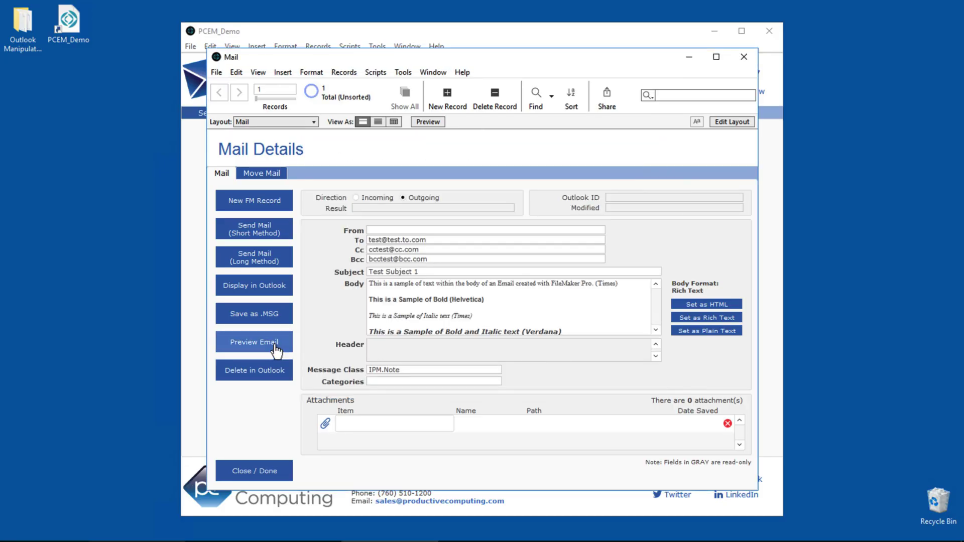
pyautogui.click(258, 343)
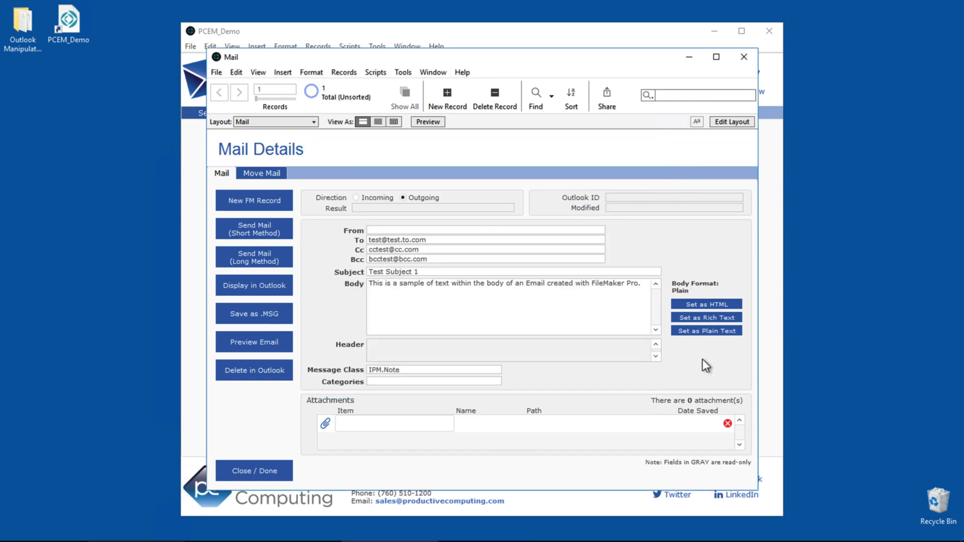
pyautogui.click(254, 342)
# Attach dog1.jpg from Downloads as a file reference and mark the mail outgoing
pyautogui.click(325, 424)
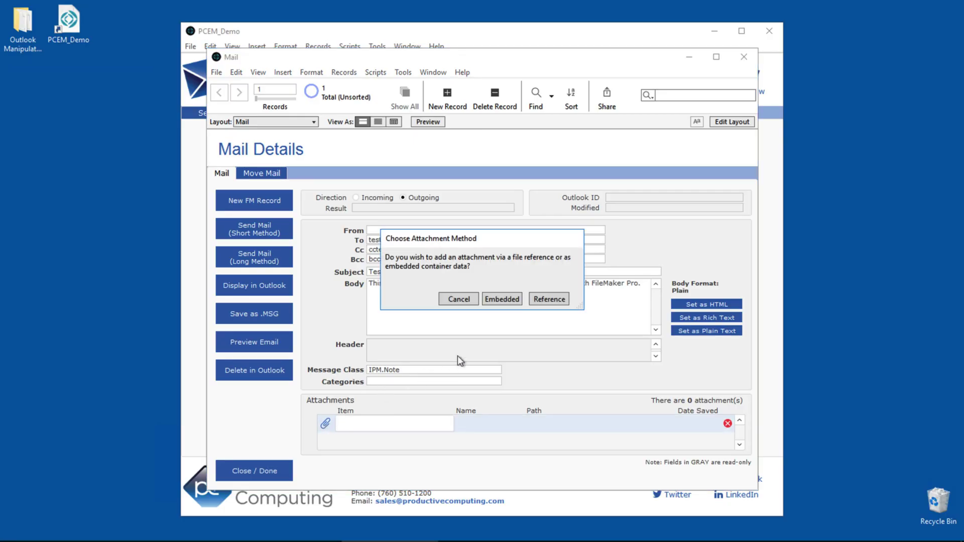
pyautogui.click(542, 301)
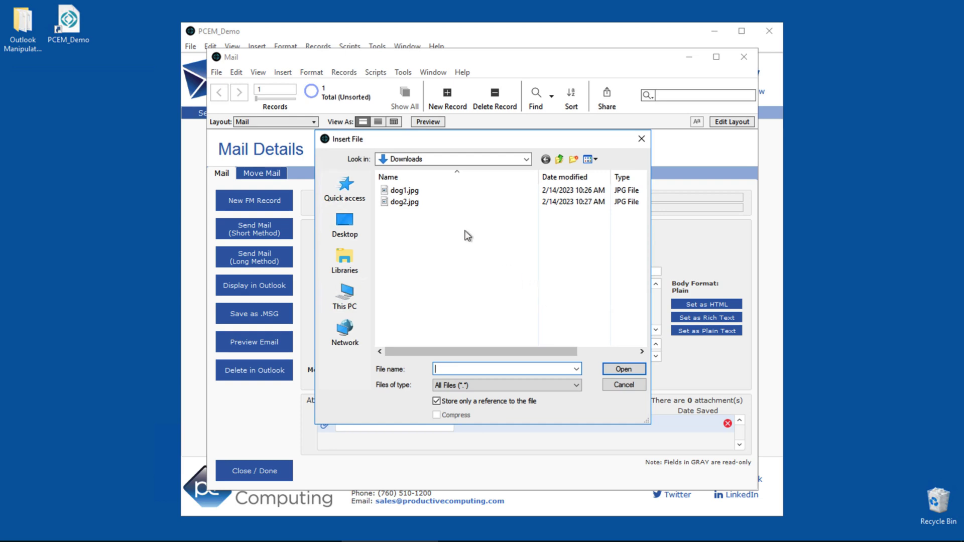
pyautogui.doubleClick(400, 191)
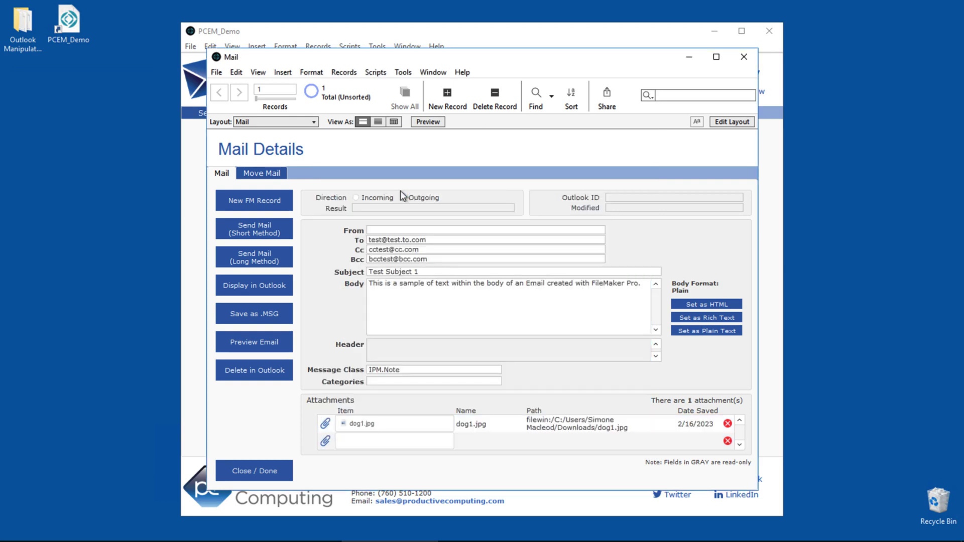
pyautogui.click(402, 196)
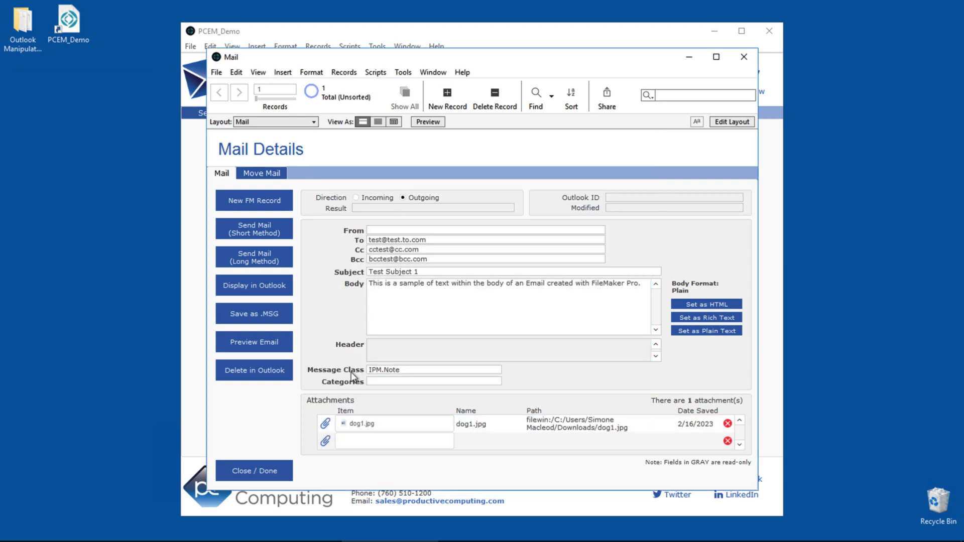
# Attach dog2.jpg from Downloads as an embedded file
pyautogui.click(325, 440)
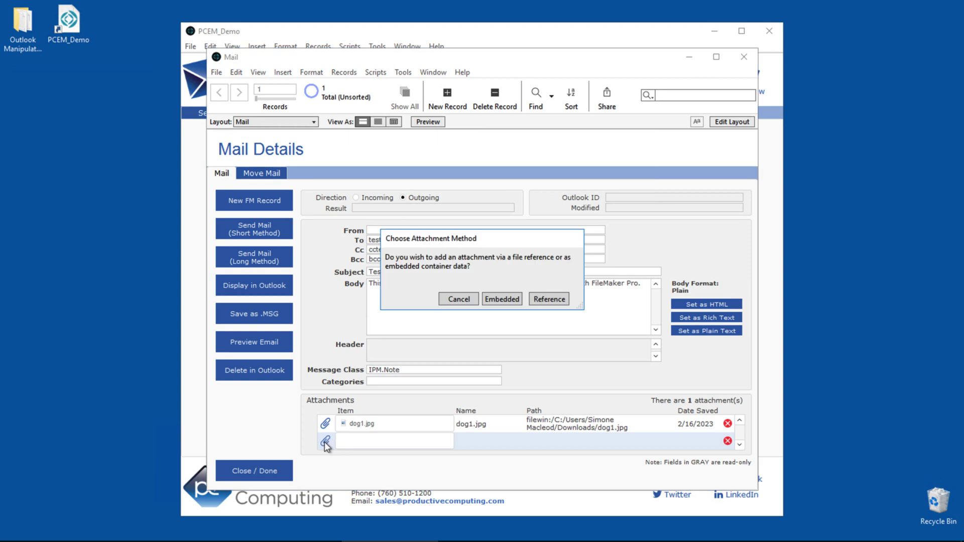
pyautogui.click(503, 299)
pyautogui.doubleClick(400, 203)
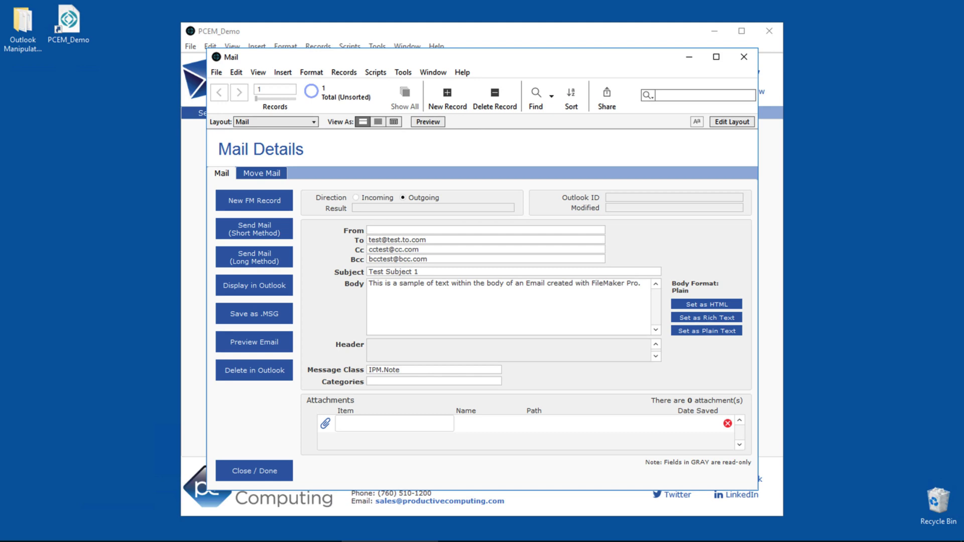
# Replace the To address with the new recipient's e-mail address
pyautogui.click(486, 230)
pyautogui.press('Tab')
pyautogui.press('BackSpace')
pyautogui.press('BackSpace')
pyautogui.press('BackSpace')
pyautogui.press('BackSpace')
pyautogui.press('BackSpace')
pyautogui.press('BackSpace')
pyautogui.press('BackSpace')
pyautogui.press('BackSpace')
pyautogui.press('BackSpace')
pyautogui.press('BackSpace')
pyautogui.press('BackSpace')
pyautogui.press('BackSpace')
pyautogui.press('BackSpace')
pyautogui.press('BackSpace')
pyautogui.press('BackSpace')
pyautogui.press('BackSpace')
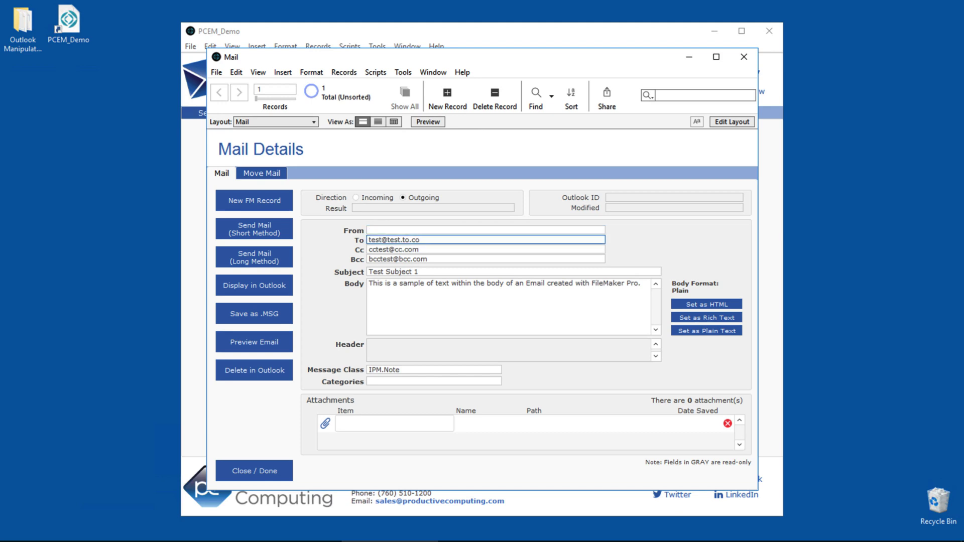
# Clear Cc and Bcc, trim the subject to 'Test Subject', and set the body to 'Test Body'
pyautogui.press('Tab')
pyautogui.press('BackSpace')
pyautogui.press('BackSpace')
pyautogui.press('BackSpace')
pyautogui.press('BackSpace')
pyautogui.press('BackSpace')
pyautogui.press('BackSpace')
pyautogui.press('BackSpace')
pyautogui.press('BackSpace')
pyautogui.press('BackSpace')
pyautogui.press('BackSpace')
pyautogui.press('BackSpace')
pyautogui.press('BackSpace')
pyautogui.press('BackSpace')
pyautogui.press('Tab')
pyautogui.press('BackSpace')
pyautogui.press('BackSpace')
pyautogui.press('BackSpace')
pyautogui.press('BackSpace')
pyautogui.press('BackSpace')
pyautogui.press('BackSpace')
pyautogui.press('BackSpace')
pyautogui.press('BackSpace')
pyautogui.press('BackSpace')
pyautogui.press('BackSpace')
pyautogui.press('BackSpace')
pyautogui.press('BackSpace')
pyautogui.press('BackSpace')
pyautogui.press('BackSpace')
pyautogui.press('BackSpace')
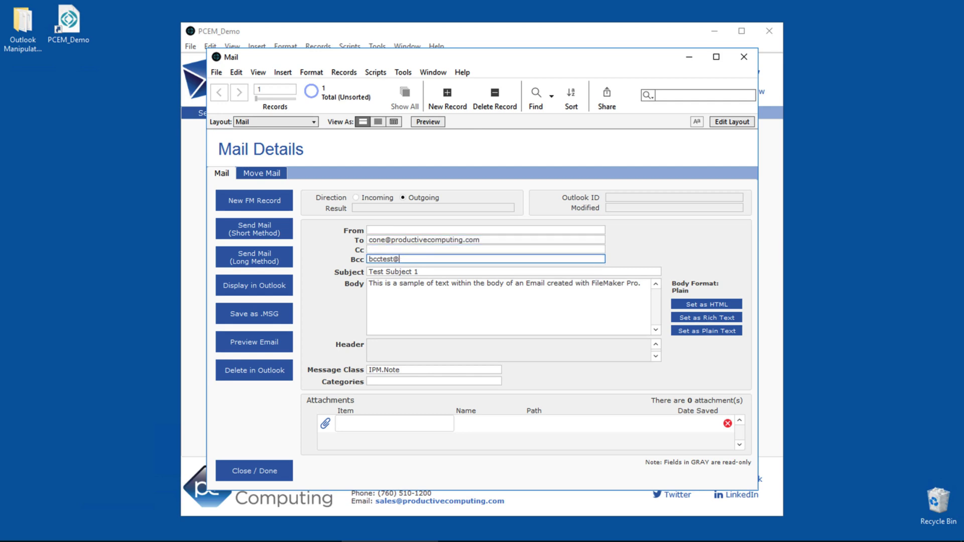
pyautogui.press('Tab')
pyautogui.press('BackSpace')
pyautogui.press('BackSpace')
pyautogui.press('Tab')
pyautogui.press('BackSpace')
pyautogui.press('BackSpace')
pyautogui.press('BackSpace')
pyautogui.press('BackSpace')
pyautogui.press('BackSpace')
pyautogui.press('BackSpace')
pyautogui.press('BackSpace')
pyautogui.press('BackSpace')
pyautogui.press('BackSpace')
pyautogui.press('BackSpace')
pyautogui.press('BackSpace')
pyautogui.press('BackSpace')
pyautogui.press('BackSpace')
pyautogui.press('BackSpace')
pyautogui.press('BackSpace')
pyautogui.press('BackSpace')
pyautogui.press('BackSpace')
pyautogui.press('BackSpace')
pyautogui.press('BackSpace')
pyautogui.press('BackSpace')
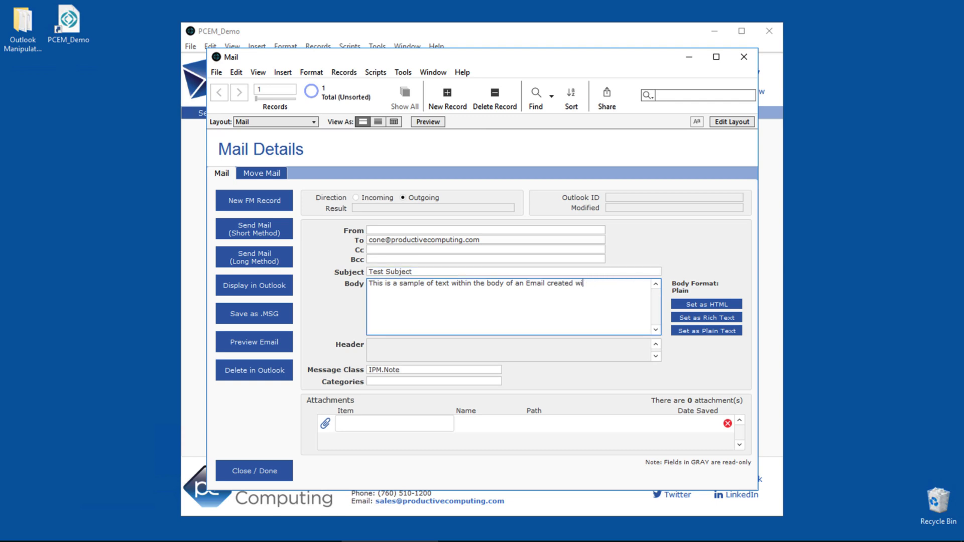
pyautogui.press('BackSpace')
pyautogui.press('BackSpace')
pyautogui.press('BackSpace')
pyautogui.press('BackSpace')
pyautogui.press('BackSpace')
pyautogui.press('BackSpace')
pyautogui.press('BackSpace')
pyautogui.press('BackSpace')
pyautogui.press('BackSpace')
pyautogui.press('BackSpace')
pyautogui.press('BackSpace')
pyautogui.press('BackSpace')
pyautogui.press('BackSpace')
pyautogui.press('BackSpace')
pyautogui.press('BackSpace')
pyautogui.press('BackSpace')
pyautogui.press('BackSpace')
pyautogui.press('BackSpace')
pyautogui.press('BackSpace')
pyautogui.press('BackSpace')
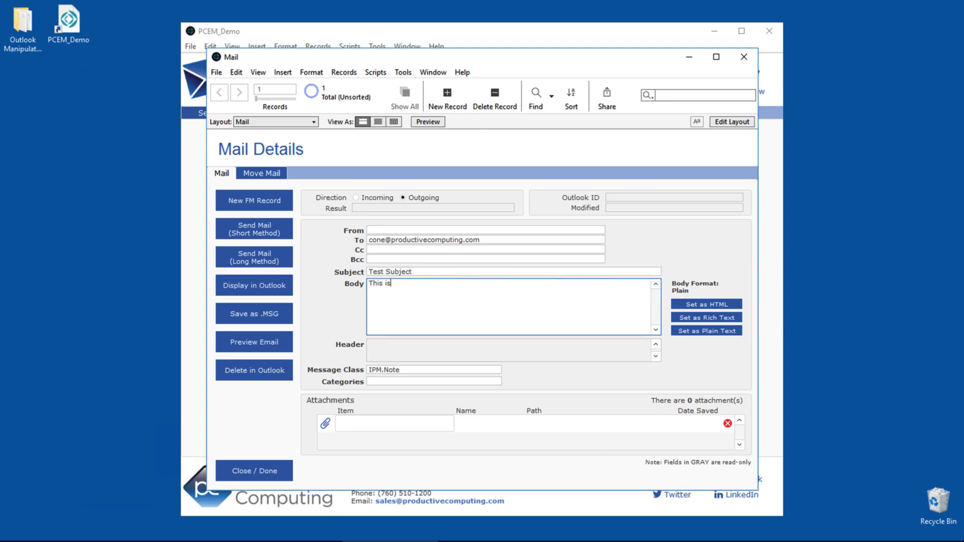
pyautogui.write('Test Body')
pyautogui.press('KP_Enter')
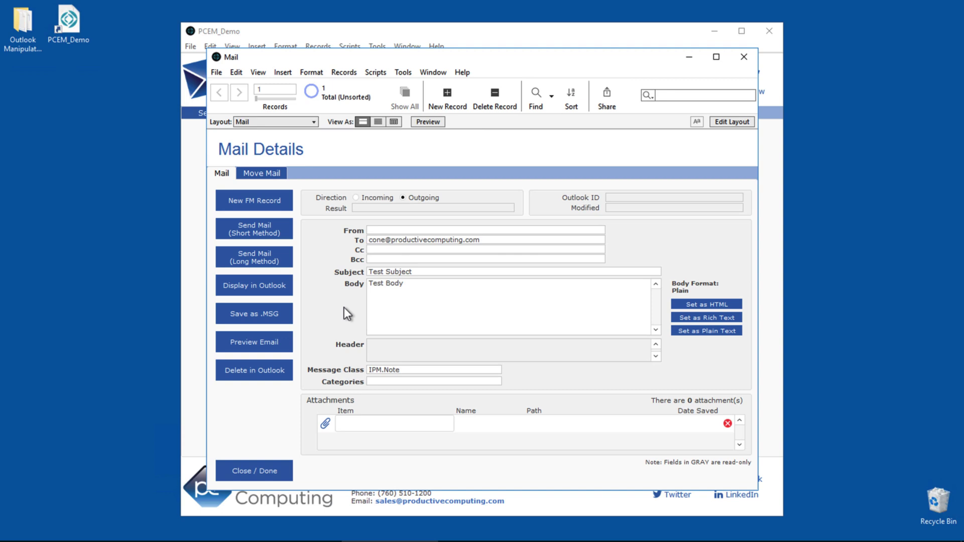
# Send the mail to Outlook with both the short and long Send Mail methods
pyautogui.click(280, 236)
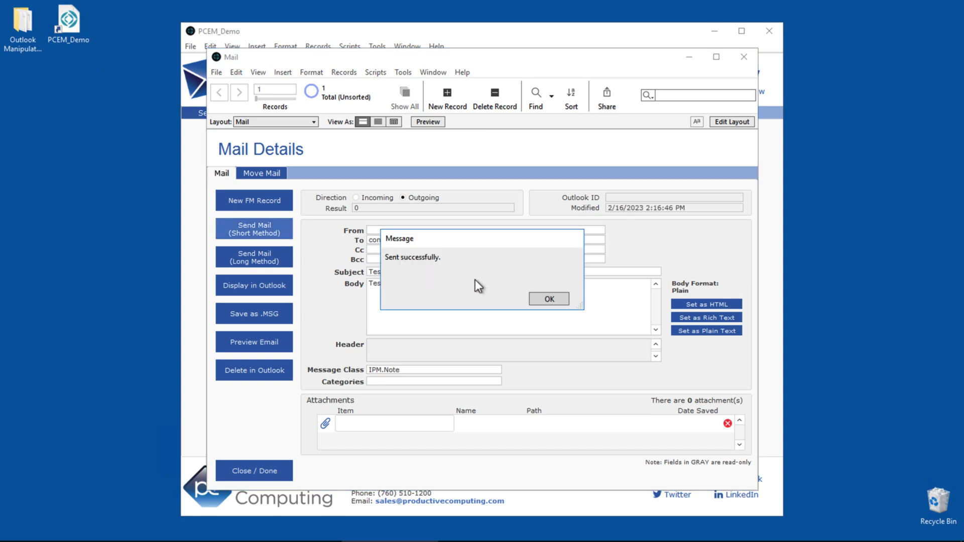
pyautogui.click(540, 298)
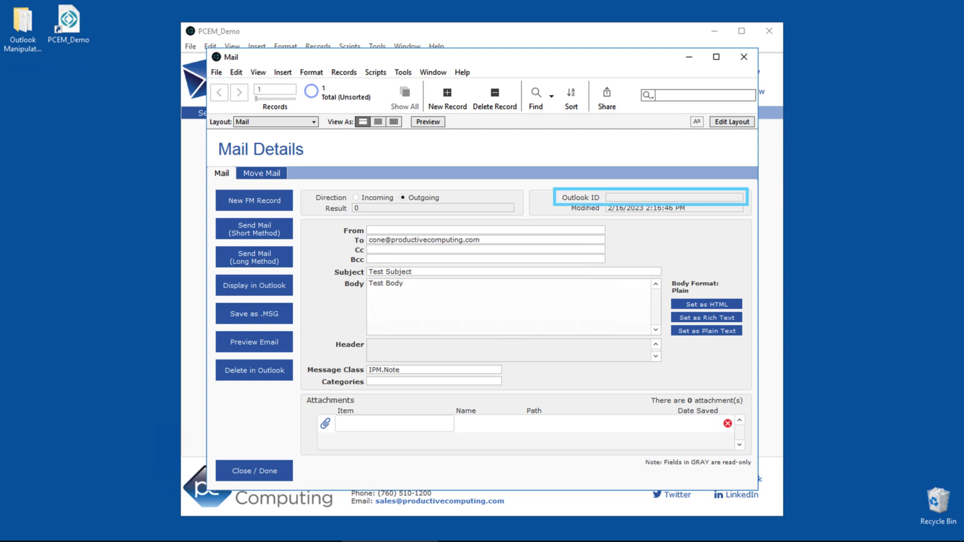
pyautogui.click(274, 265)
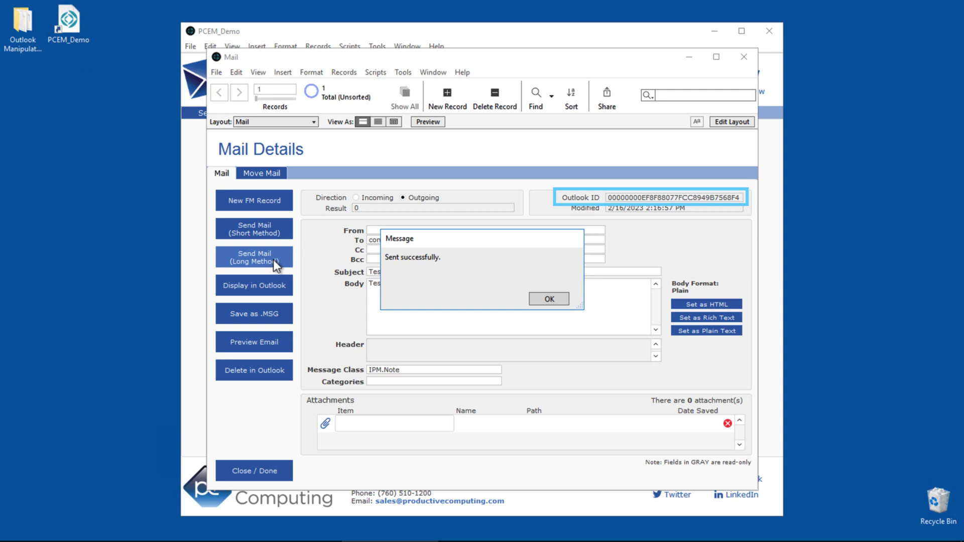
pyautogui.click(549, 299)
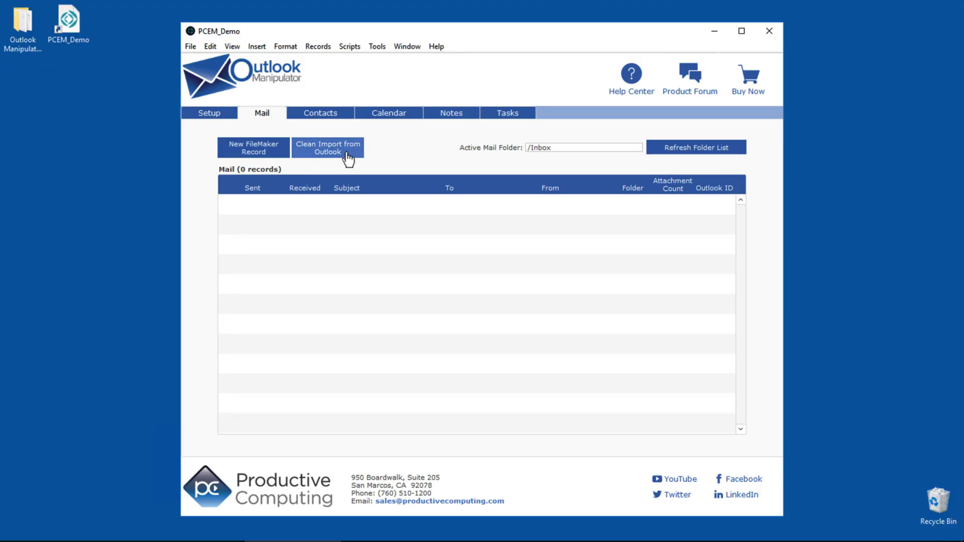
# Clean-import mail from Outlook without attachments, then show the Test Subject email in Outlook
pyautogui.click(347, 152)
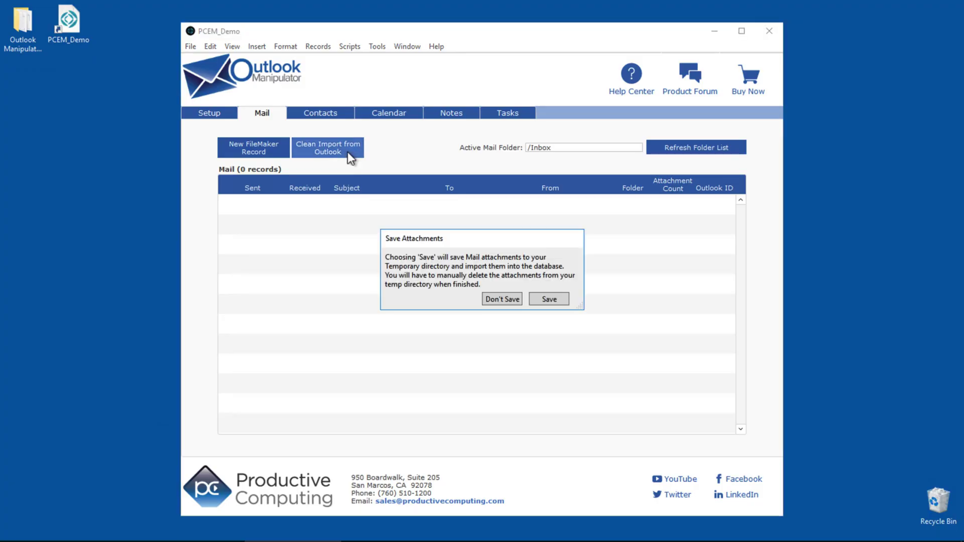
pyautogui.click(502, 299)
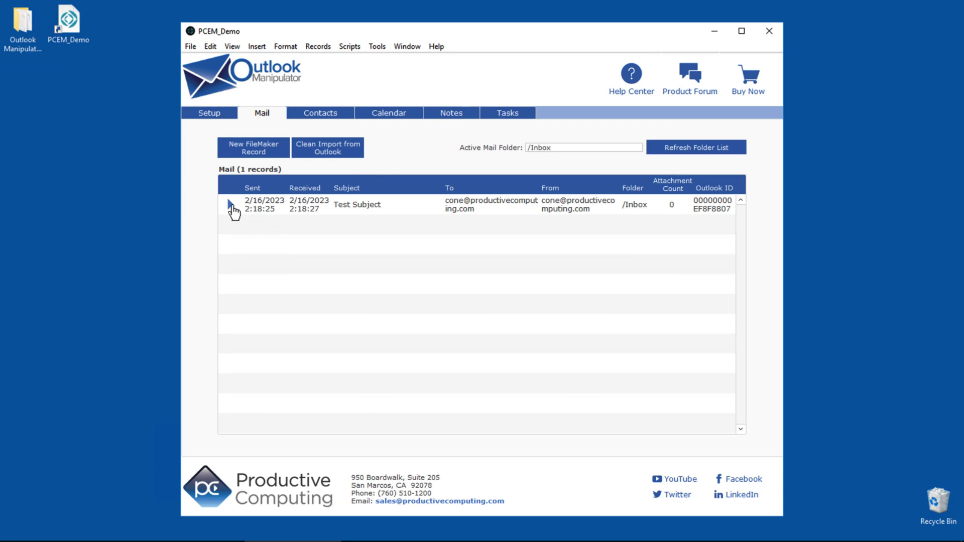
pyautogui.click(231, 206)
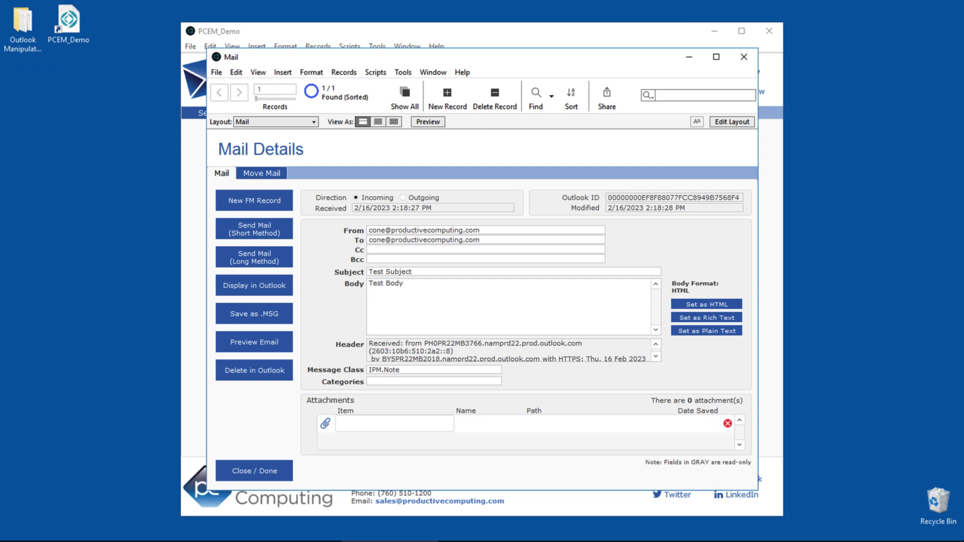
pyautogui.click(272, 291)
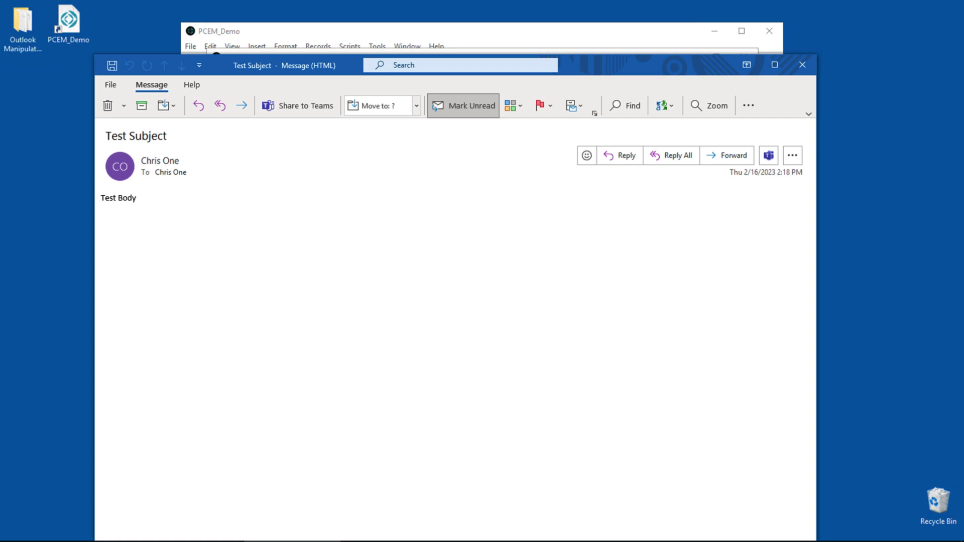
# Close the Outlook 'Test Subject' message window to return to Mail Details
pyautogui.press('Escape')
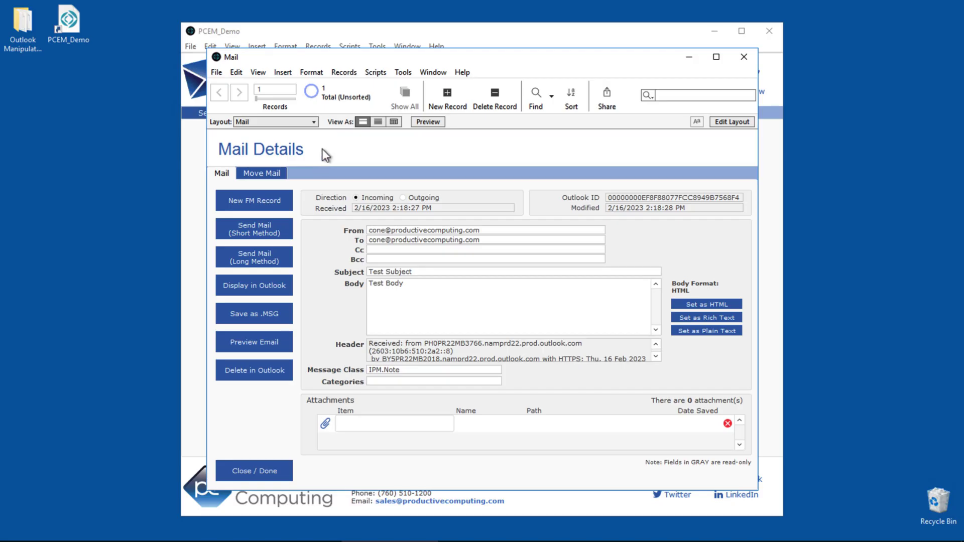
# Move the Test Subject email to the /Archive folder and dismiss the confirmation
pyautogui.click(269, 173)
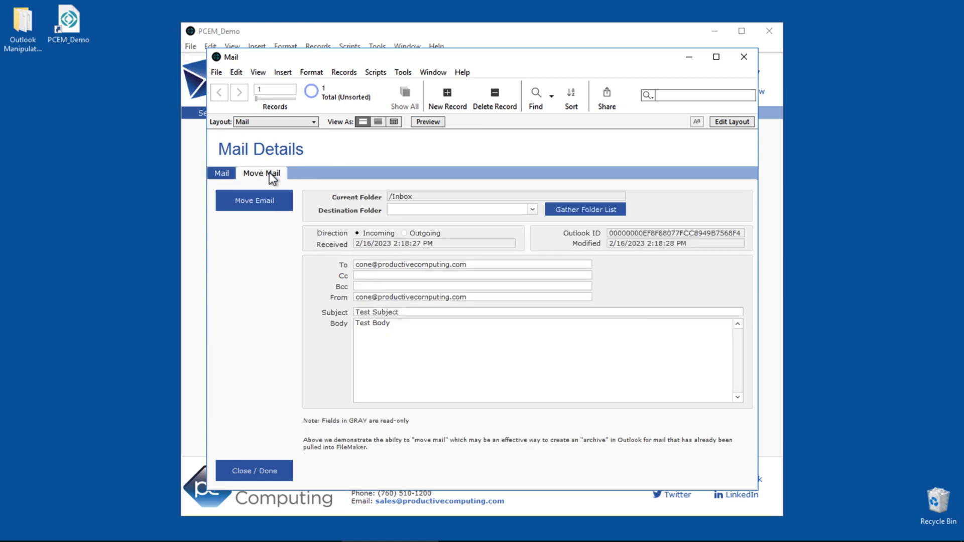
pyautogui.click(532, 209)
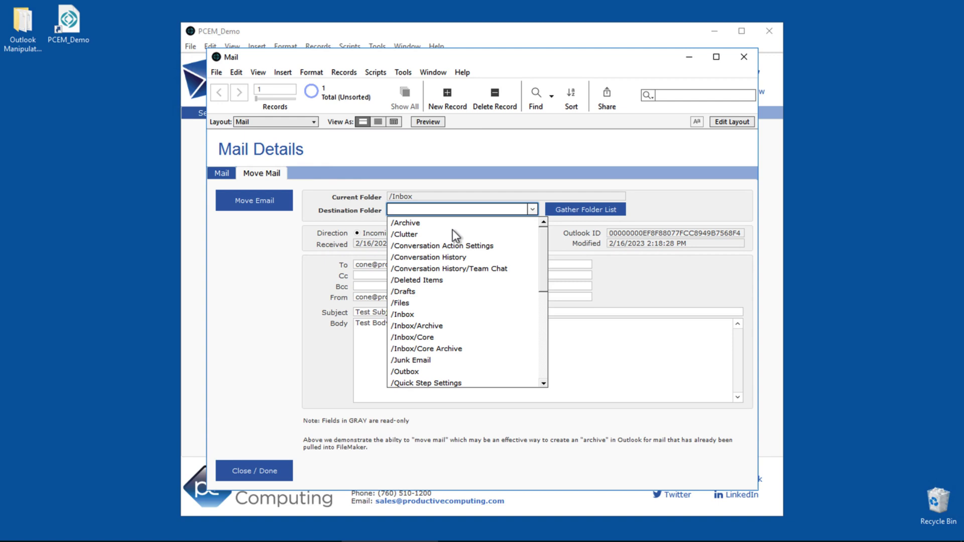
pyautogui.click(406, 223)
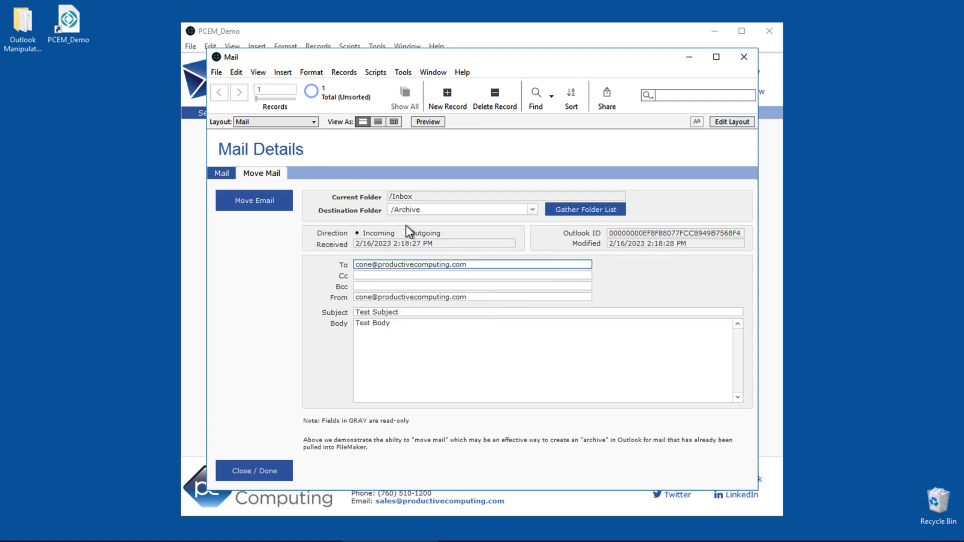
pyautogui.click(274, 211)
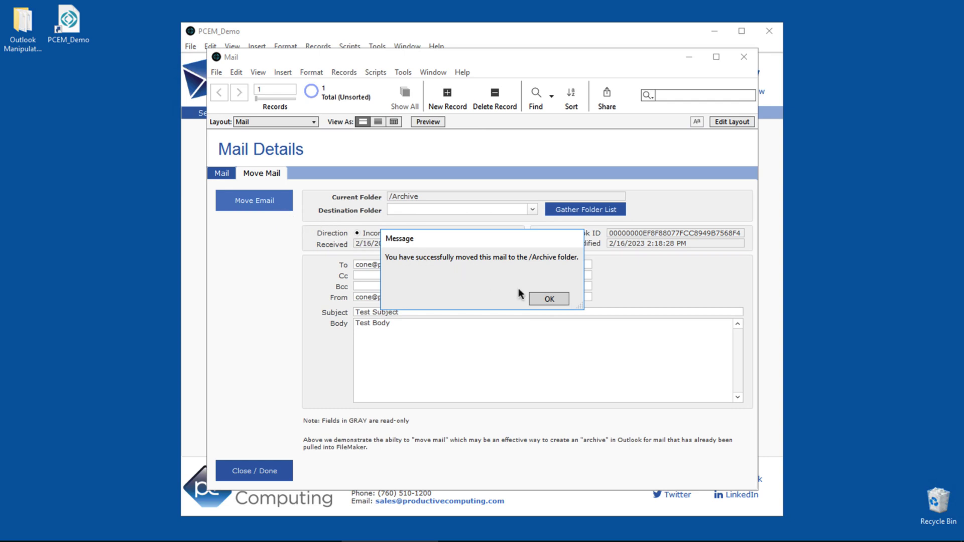
pyautogui.click(548, 299)
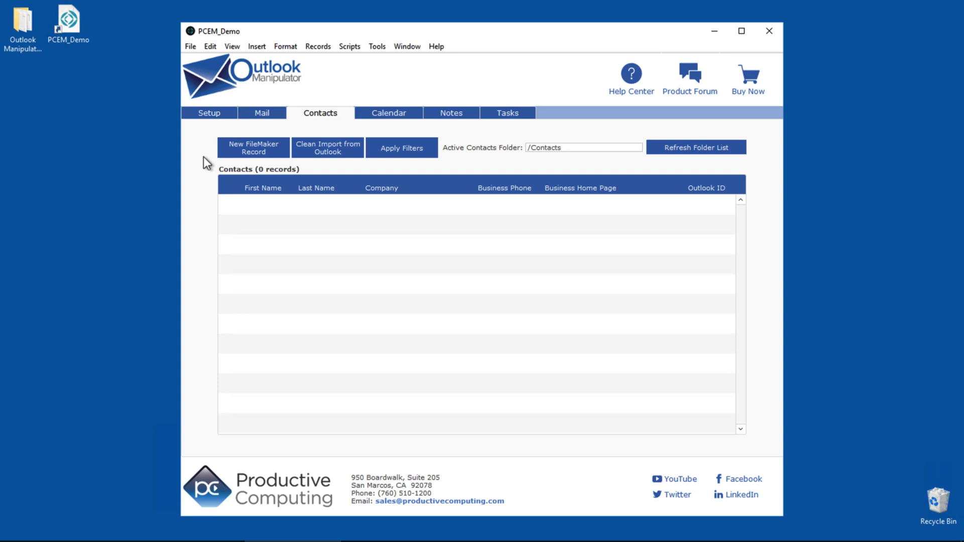
# Create a new contact record and add it to Outlook
pyautogui.click(247, 159)
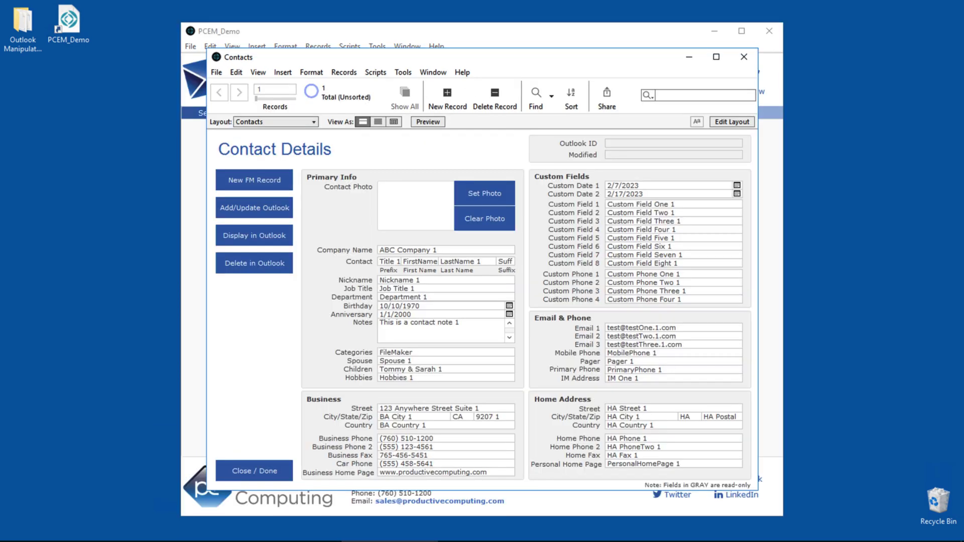
pyautogui.click(265, 210)
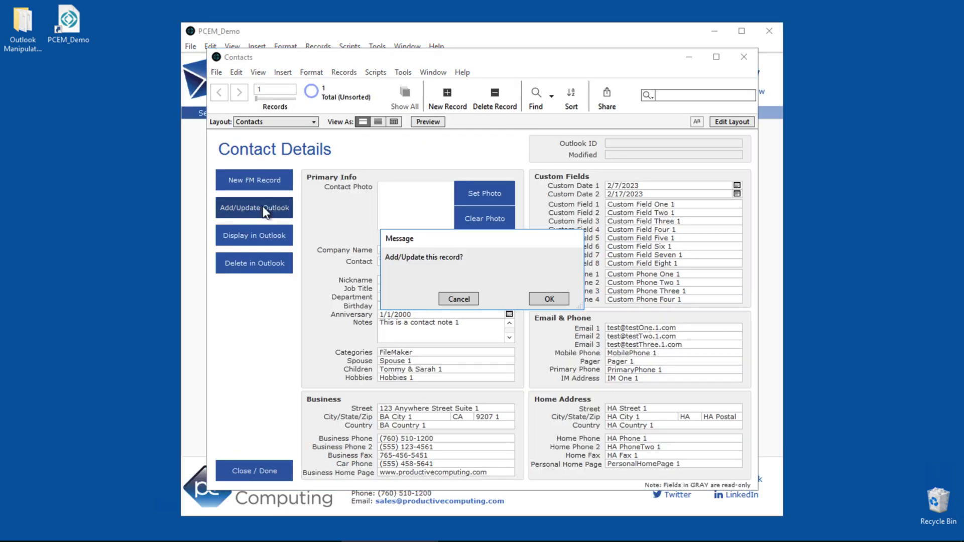
pyautogui.click(542, 298)
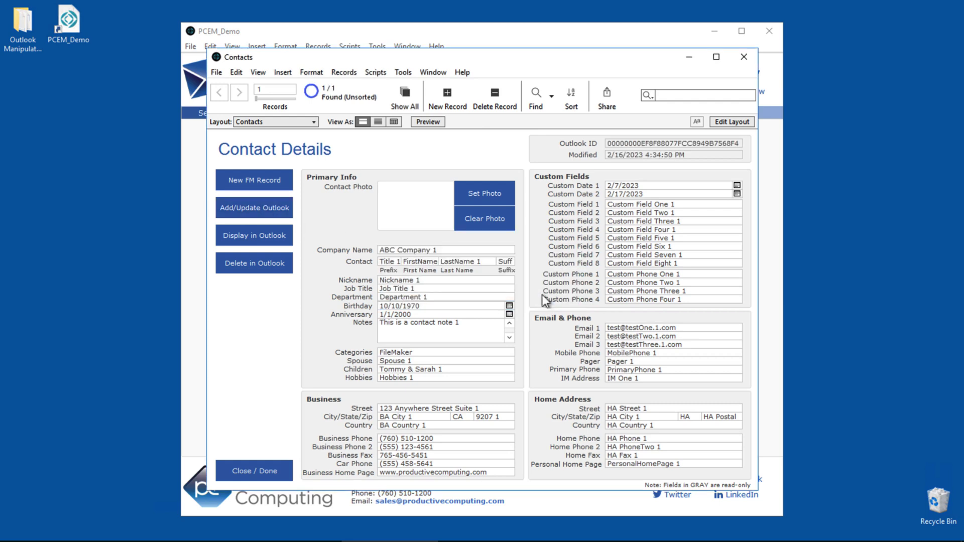
# View the contact in Outlook, then permanently delete it from Outlook
pyautogui.click(277, 240)
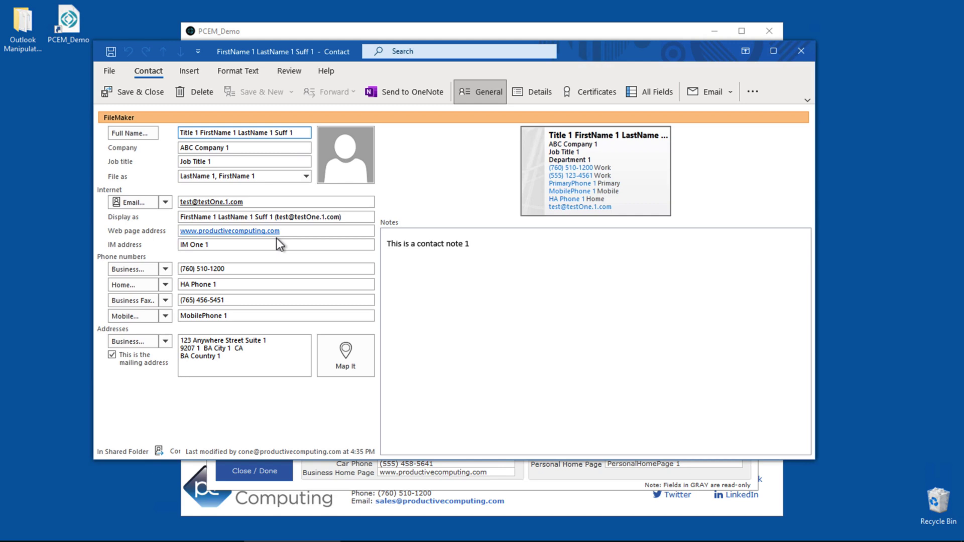
pyautogui.click(801, 52)
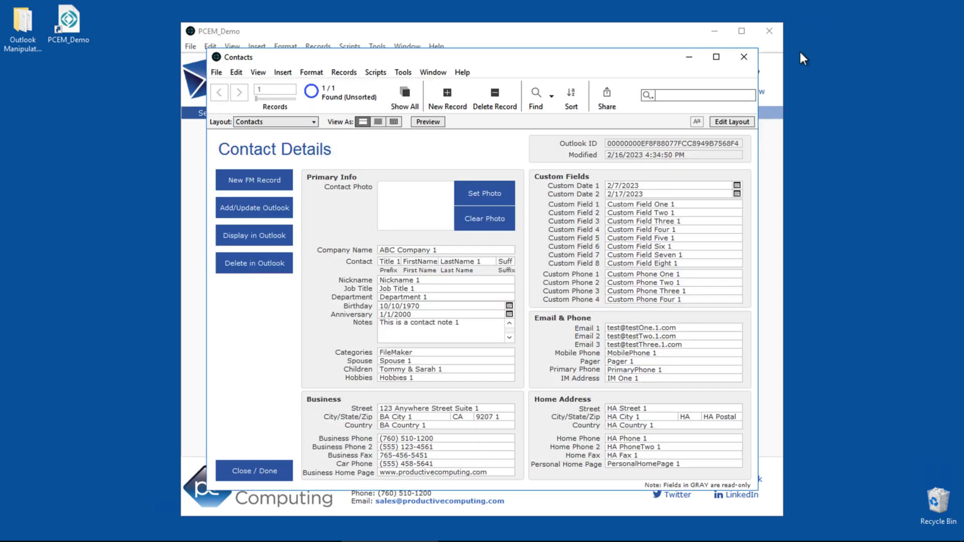
pyautogui.click(276, 265)
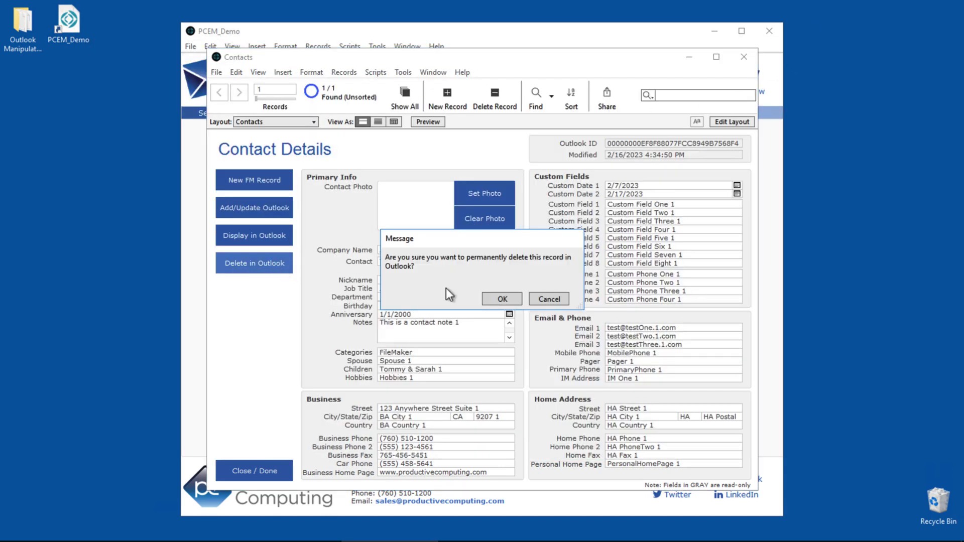
pyautogui.click(501, 301)
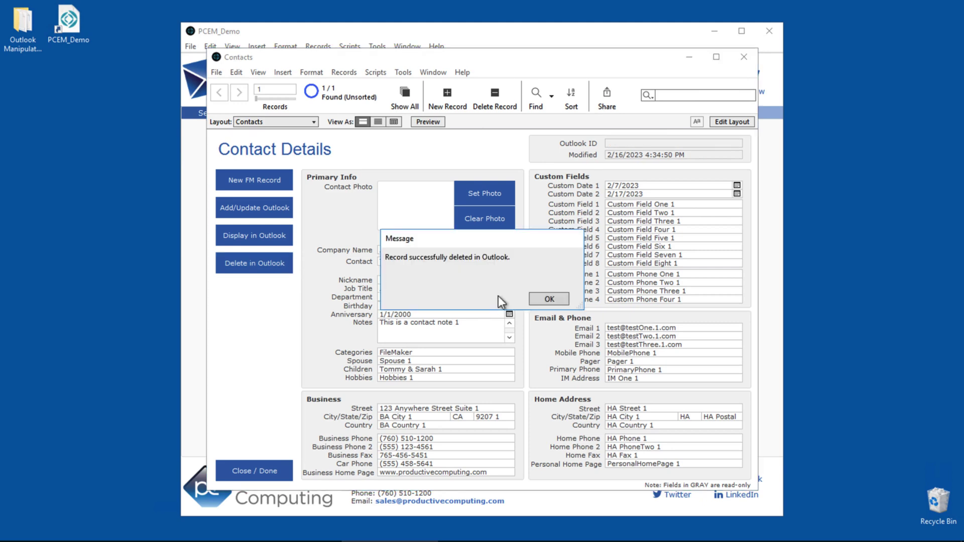
pyautogui.click(547, 300)
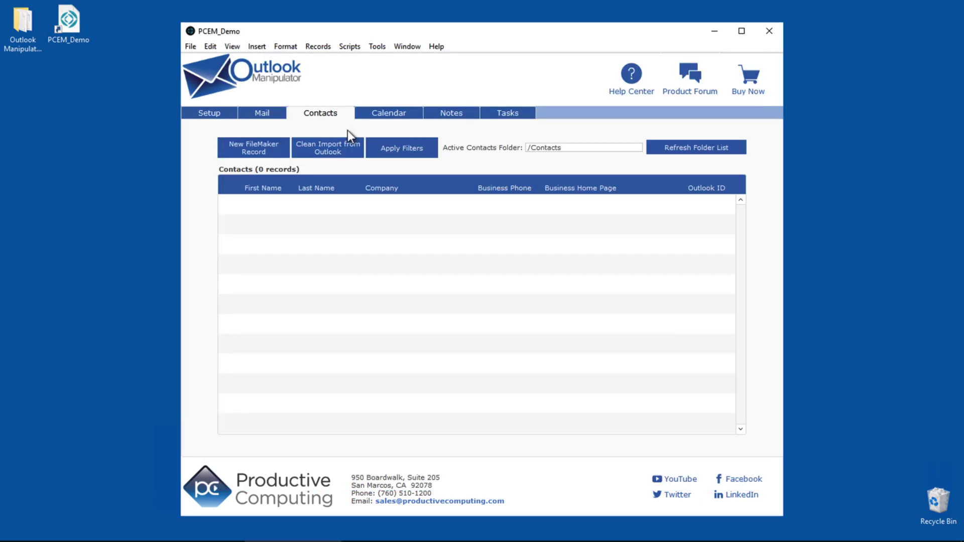
# Run a clean contact import from Outlook, then create a new calendar event record
pyautogui.click(344, 153)
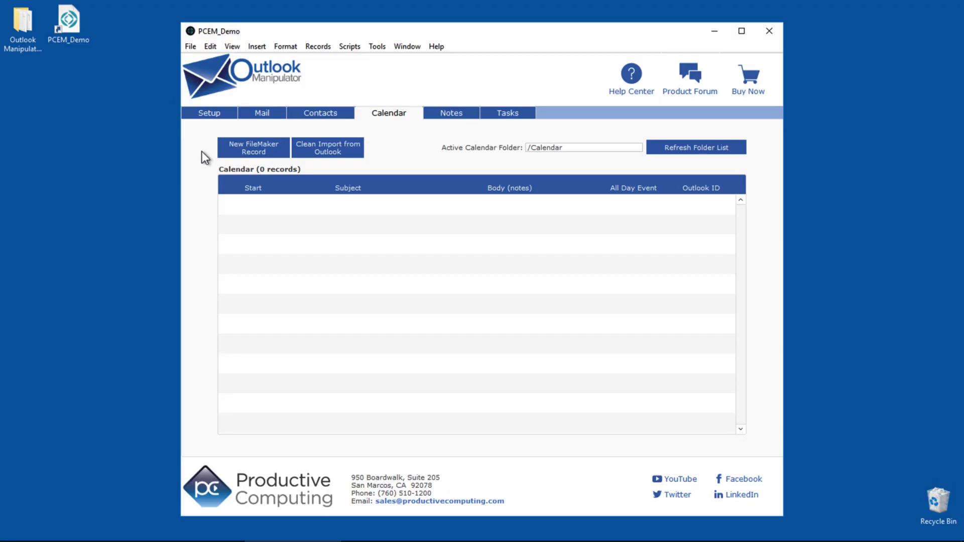
pyautogui.click(234, 150)
# Title the event 'New Appointment' and edit its start to minutes 00 and day 8
pyautogui.click(436, 183)
pyautogui.hotkey('shift', 'Home')
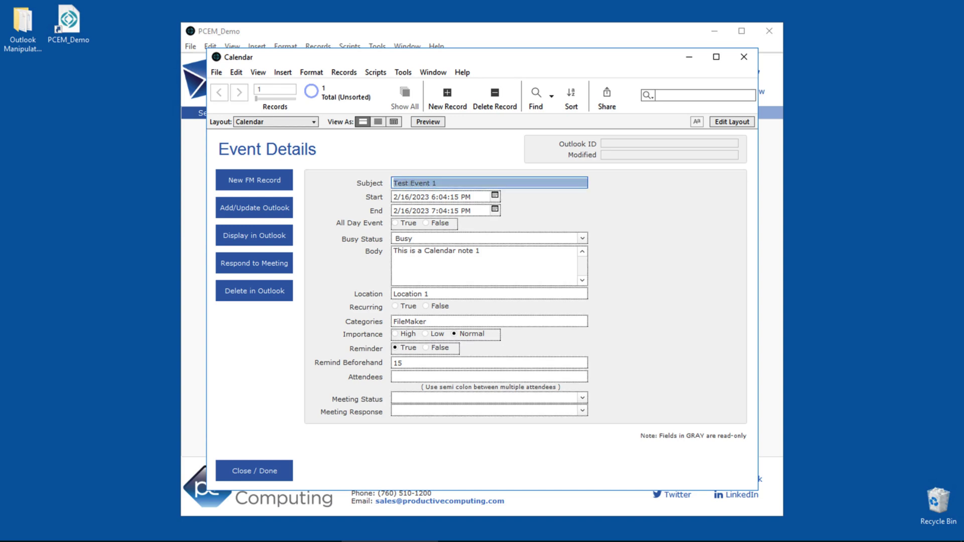
pyautogui.write('New Appointment')
pyautogui.press('Tab')
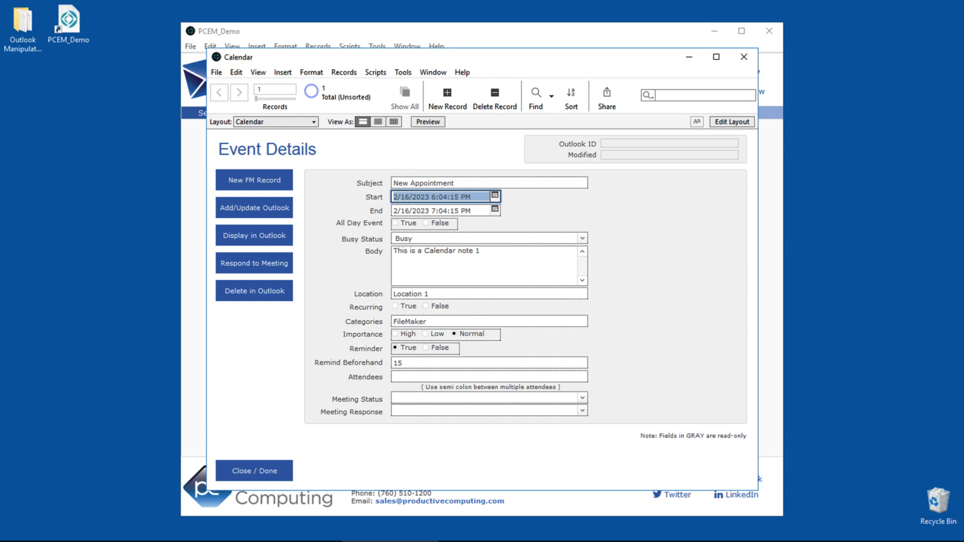
pyautogui.press('End')
pyautogui.moveTo(460, 197); pyautogui.dragTo(443, 197)
pyautogui.write('00')
pyautogui.press('BackSpace')
pyautogui.write('8')
# Edit the end to minutes 30 and day 8, and enter 'Body' and 'Somewhere'
pyautogui.press('Tab')
pyautogui.press('End')
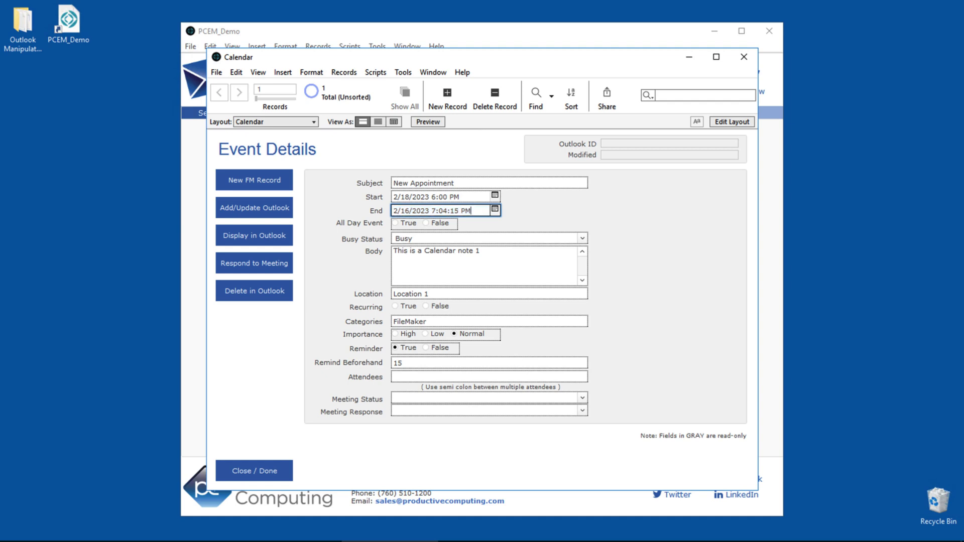
pyautogui.press('BackSpace')
pyautogui.press('BackSpace')
pyautogui.press('BackSpace')
pyautogui.press('BackSpace')
pyautogui.press('BackSpace')
pyautogui.write('30')
pyautogui.press('BackSpace')
pyautogui.write('8')
pyautogui.press('Tab')
pyautogui.press('Tab')
pyautogui.press('Tab')
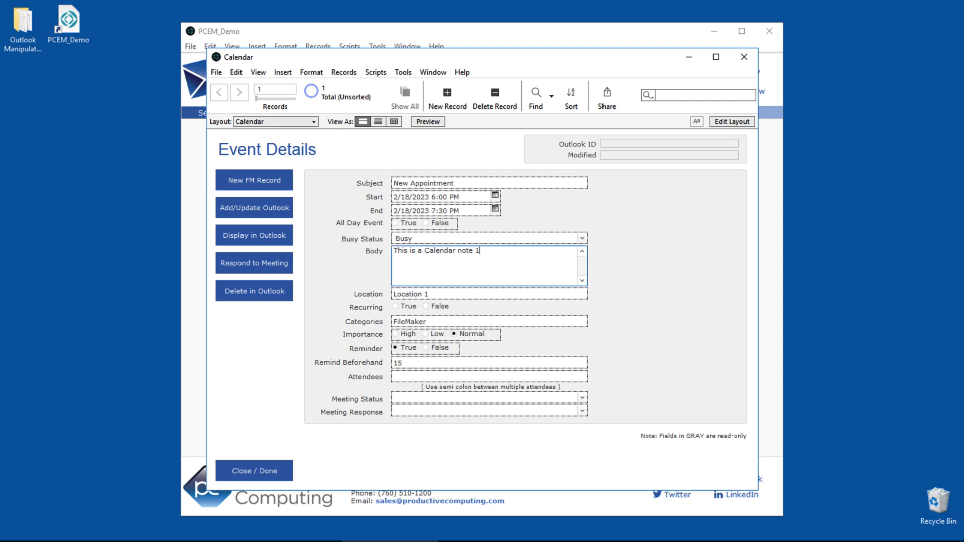
pyautogui.hotkey('ctrl', 'a')
pyautogui.write('Body')
pyautogui.press('Tab')
pyautogui.write('Somewhere')
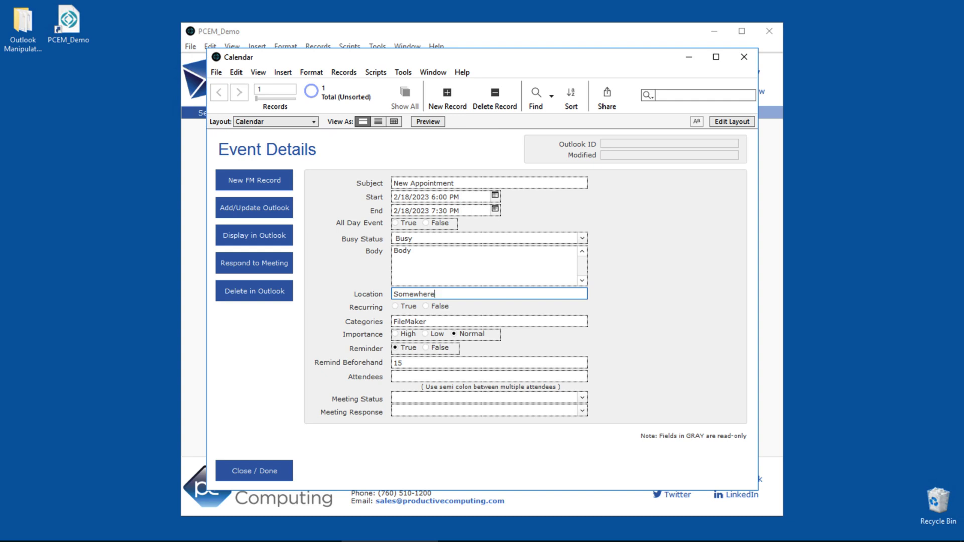
# Add the appointment to Outlook and display it there
pyautogui.click(275, 213)
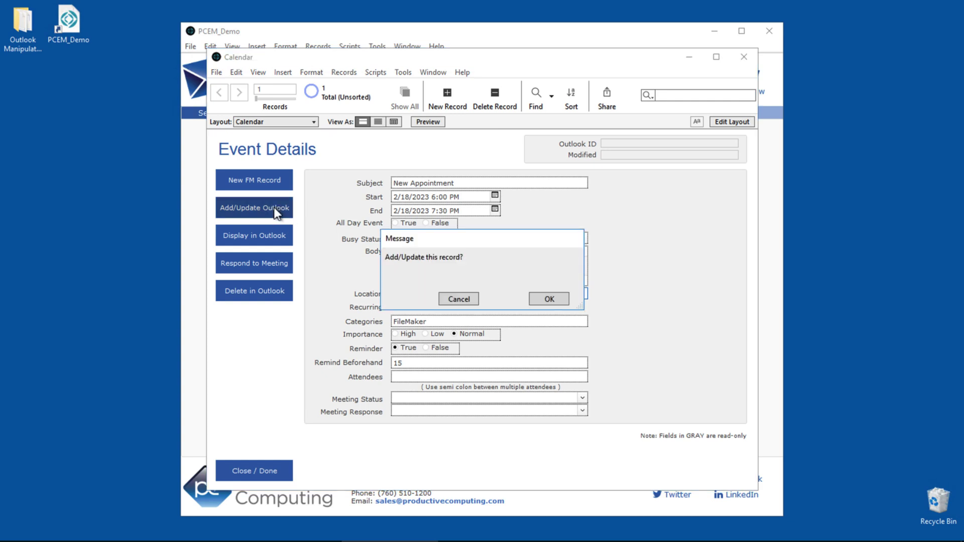
pyautogui.click(549, 299)
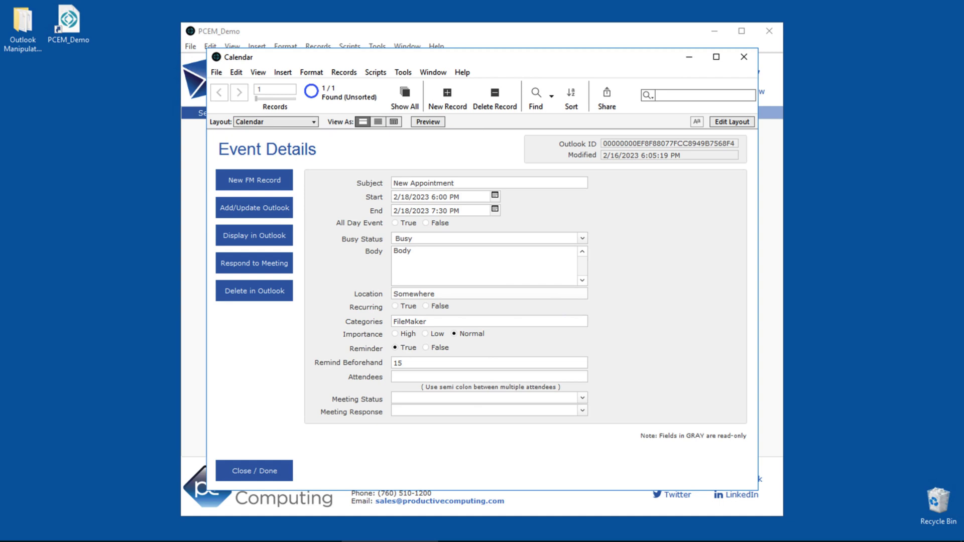
pyautogui.click(266, 240)
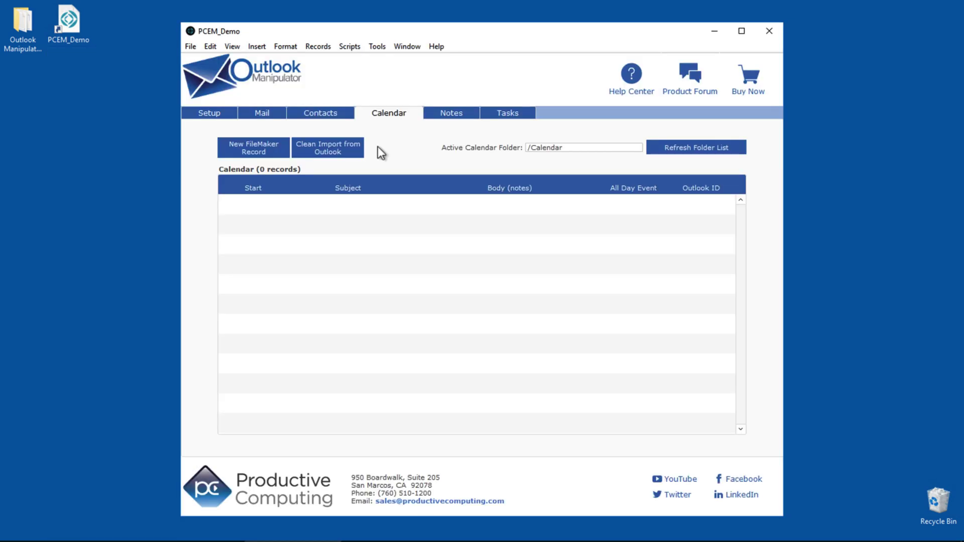
# Clean-import 181 calendar events from Outlook and review the 4/12/2023 Test Meeting details
pyautogui.click(353, 153)
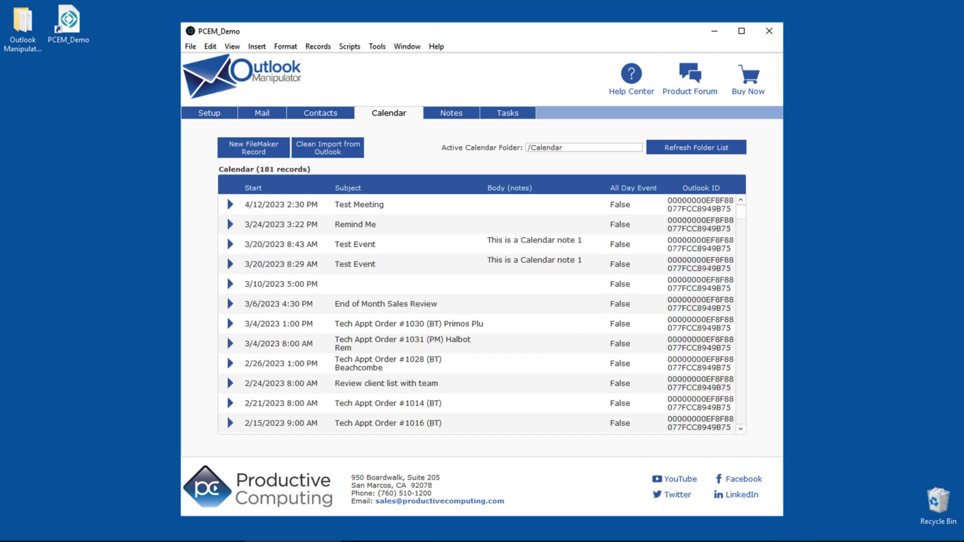
pyautogui.click(229, 204)
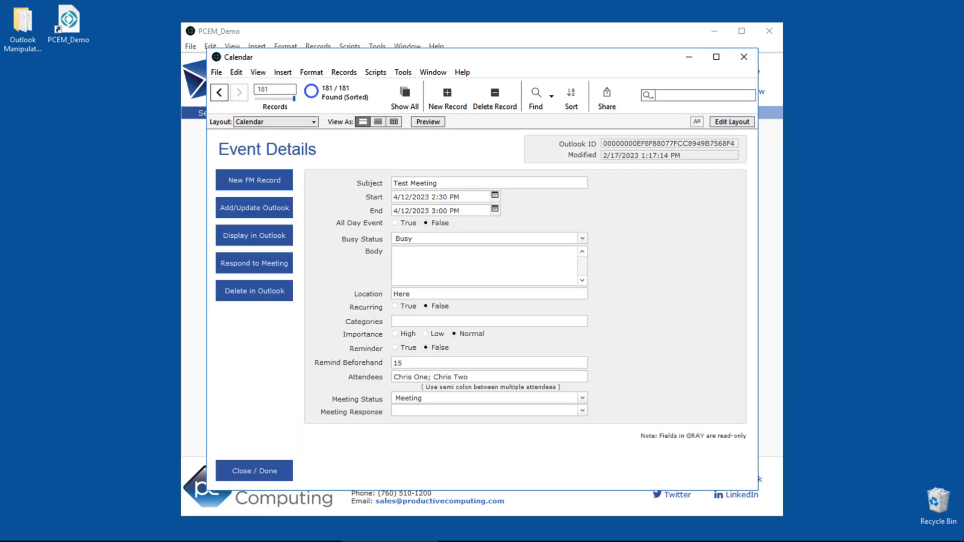
pyautogui.click(264, 469)
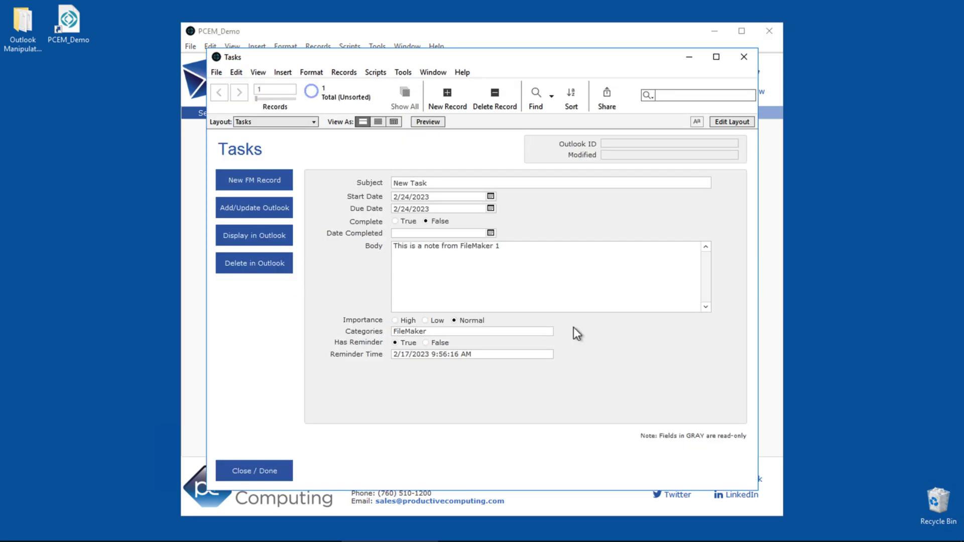
# Send the New Task and New Note records to Outlook, confirming each prompt
pyautogui.click(268, 211)
pyautogui.click(547, 300)
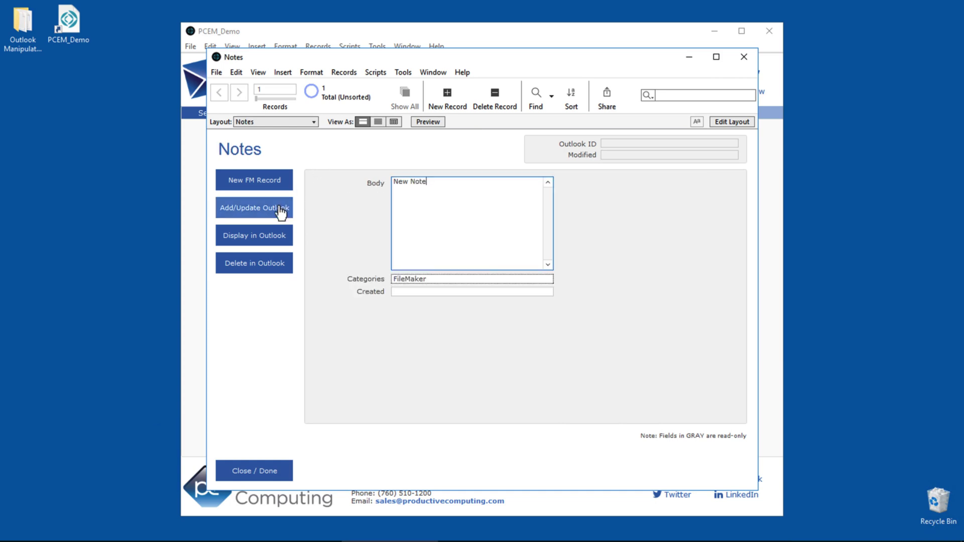
pyautogui.click(280, 210)
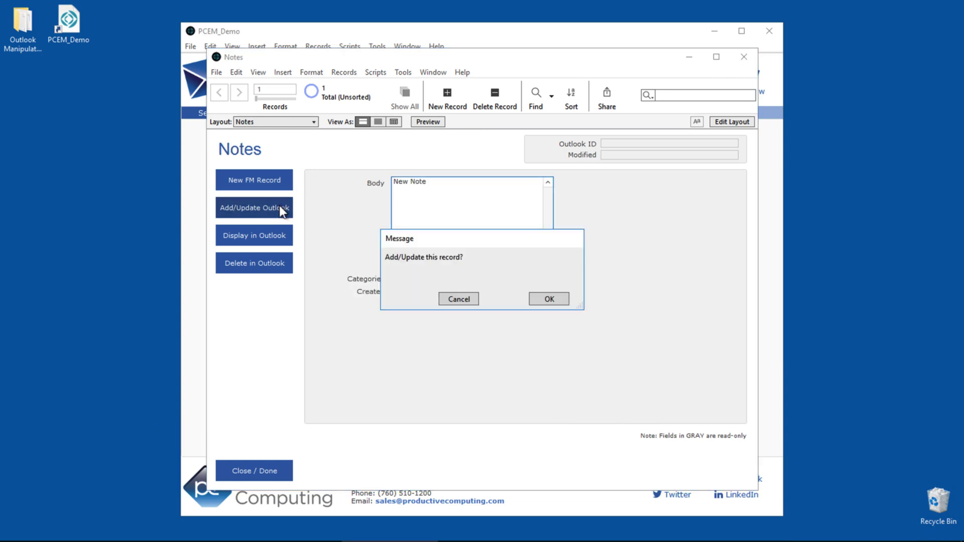
pyautogui.click(546, 299)
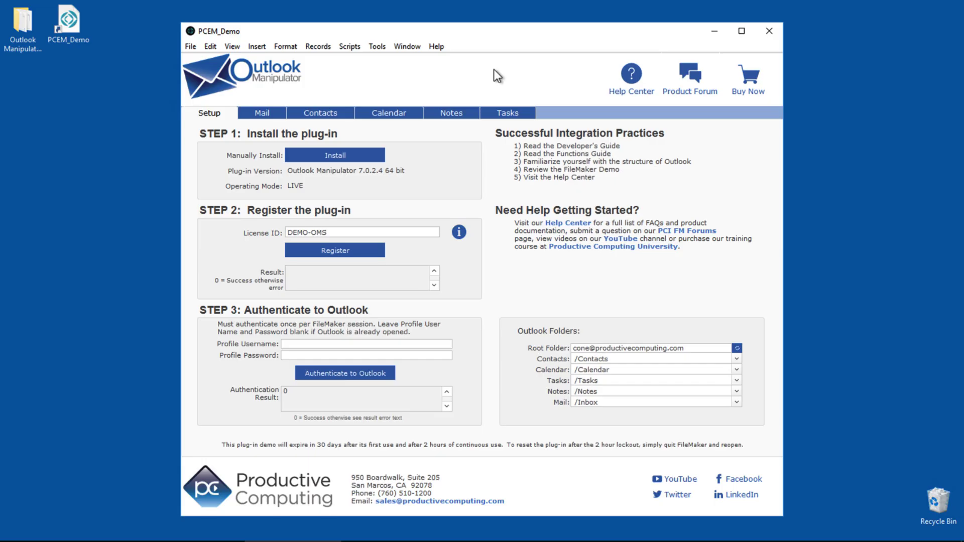
# Review the relationships graph, the eight tables and the Main table's fields in Manage Database
pyautogui.click(194, 49)
pyautogui.moveTo(224, 146)
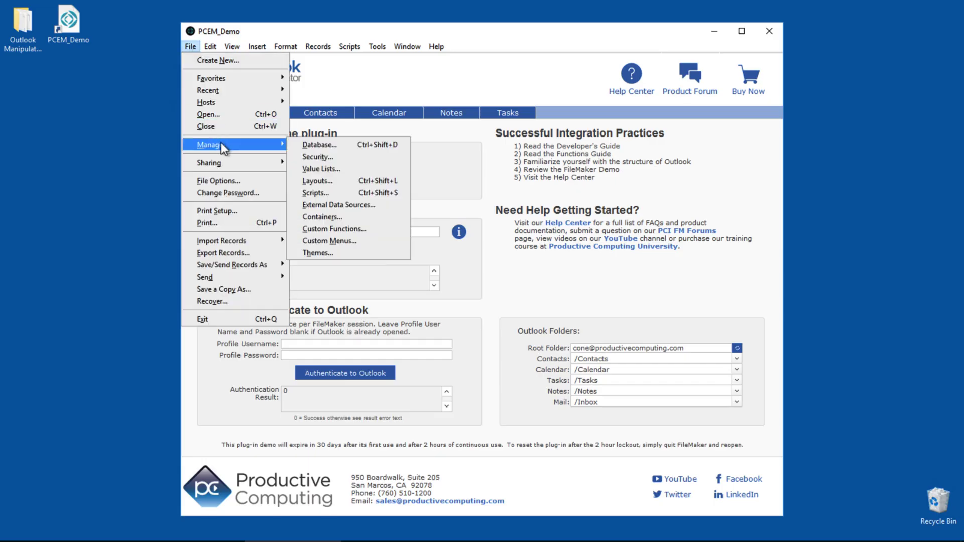
pyautogui.click(324, 145)
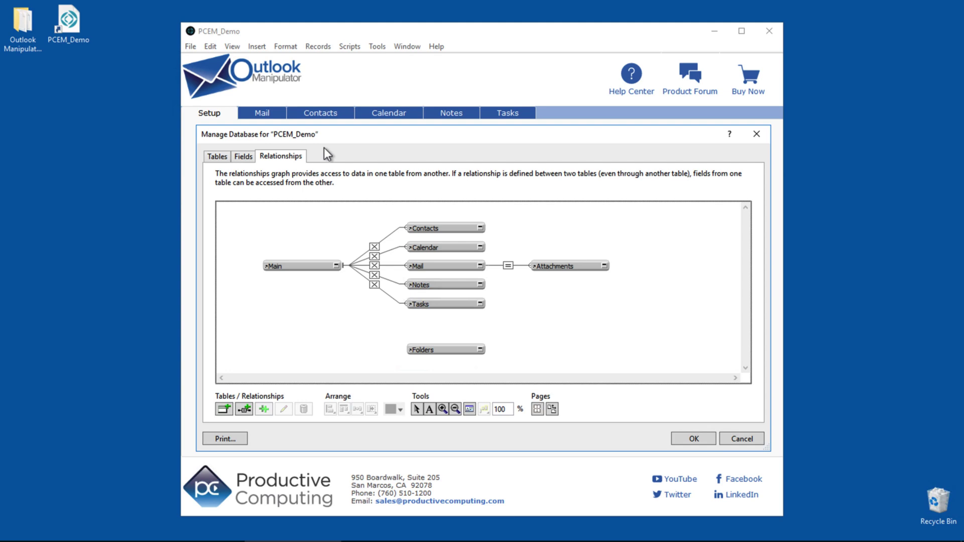
pyautogui.click(222, 158)
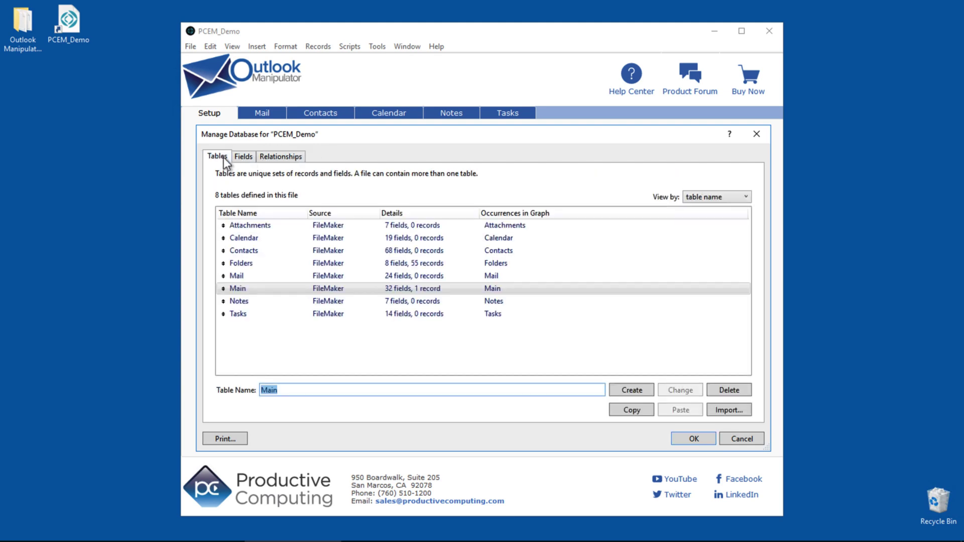
pyautogui.click(245, 157)
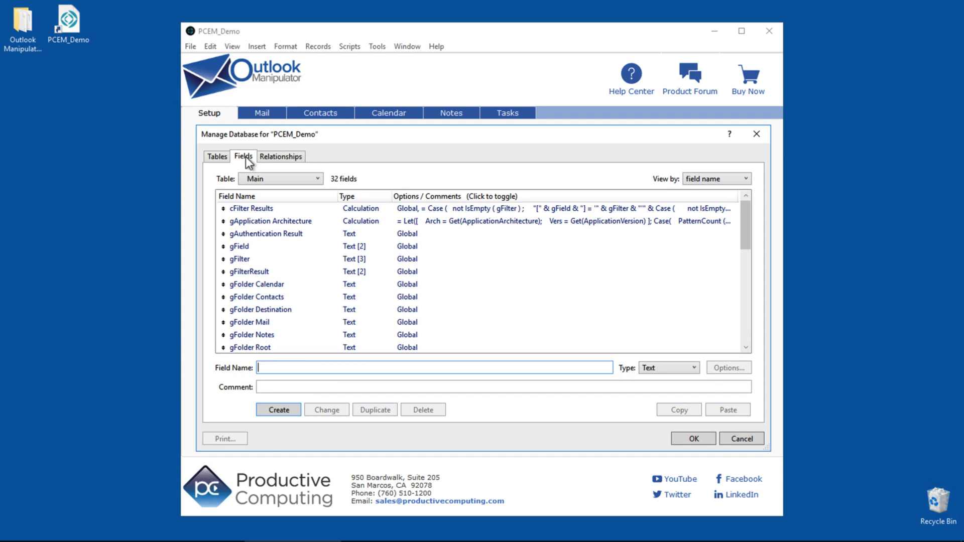
pyautogui.press('Escape')
# Show the Manage Layouts list for PCEM_Demo
pyautogui.click(191, 47)
pyautogui.moveTo(216, 144)
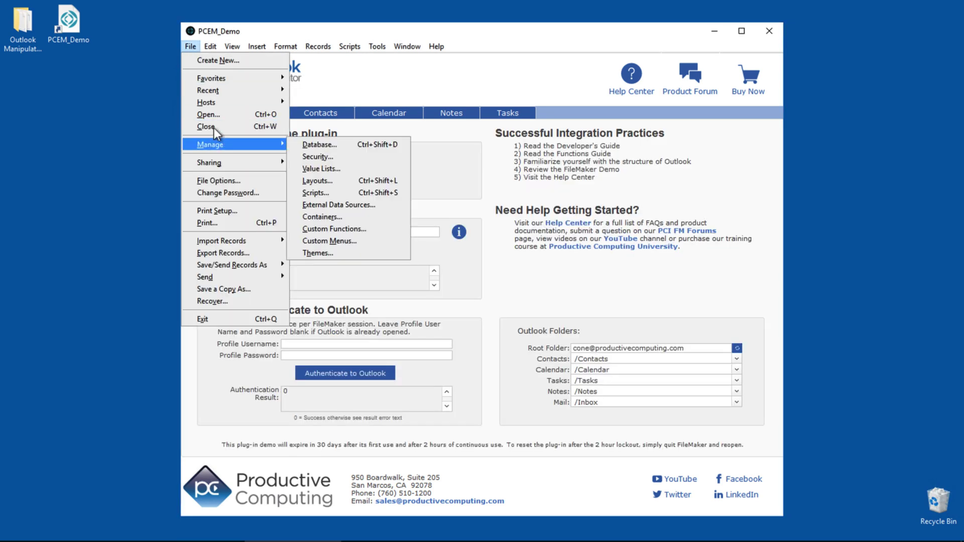
pyautogui.click(326, 181)
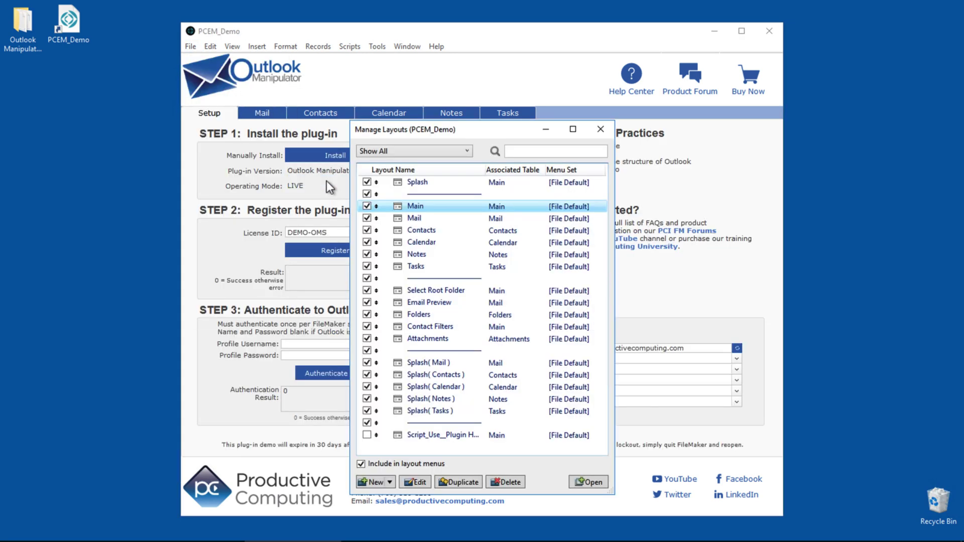
# Inspect the Mail layout's New FM Record and Send Mail button actions and the Extract Mail Records script
pyautogui.doubleClick(414, 218)
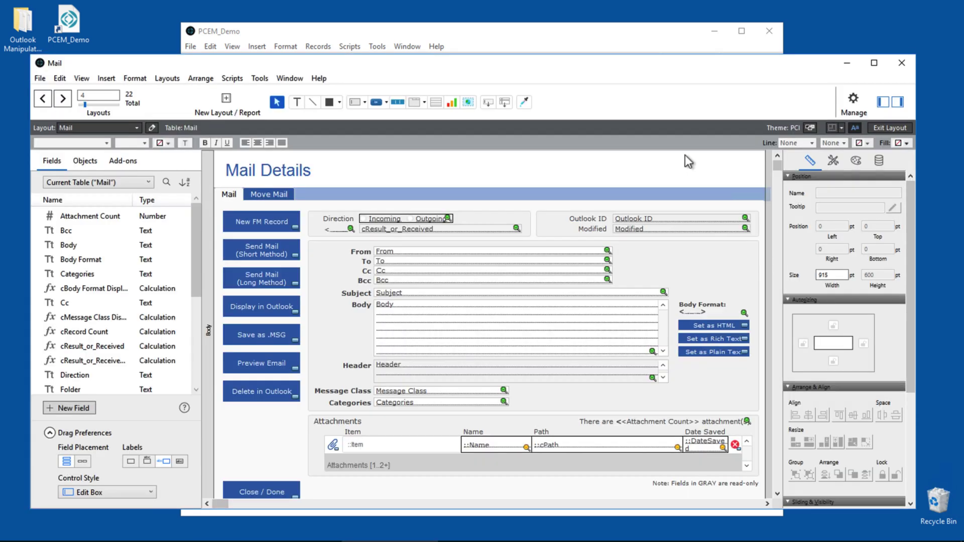
pyautogui.click(274, 225)
pyautogui.doubleClick(274, 225)
pyautogui.doubleClick(268, 254)
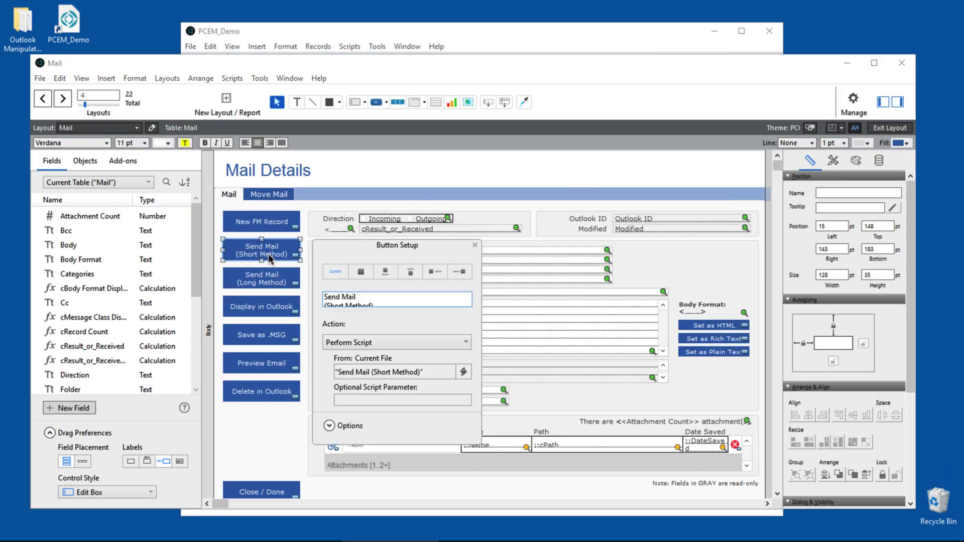
pyautogui.click(281, 284)
pyautogui.doubleClick(280, 284)
pyautogui.click(475, 275)
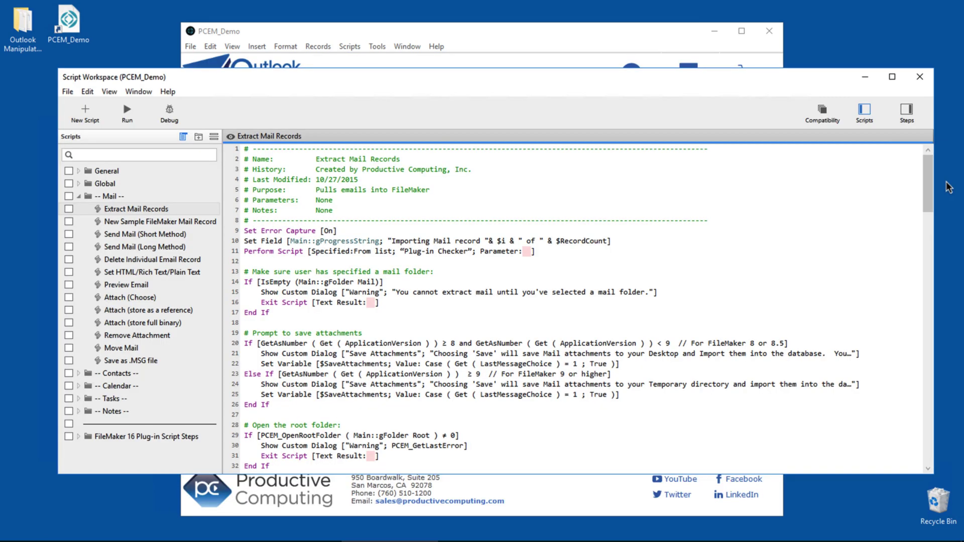
pyautogui.moveTo(928, 190); pyautogui.dragTo(928, 461)
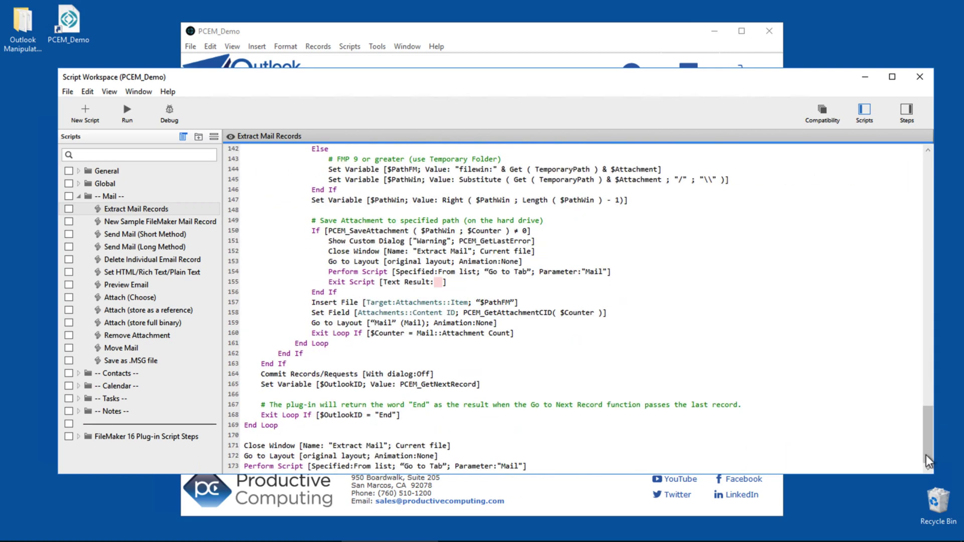
pyautogui.hotkey('ctrl', 'w')
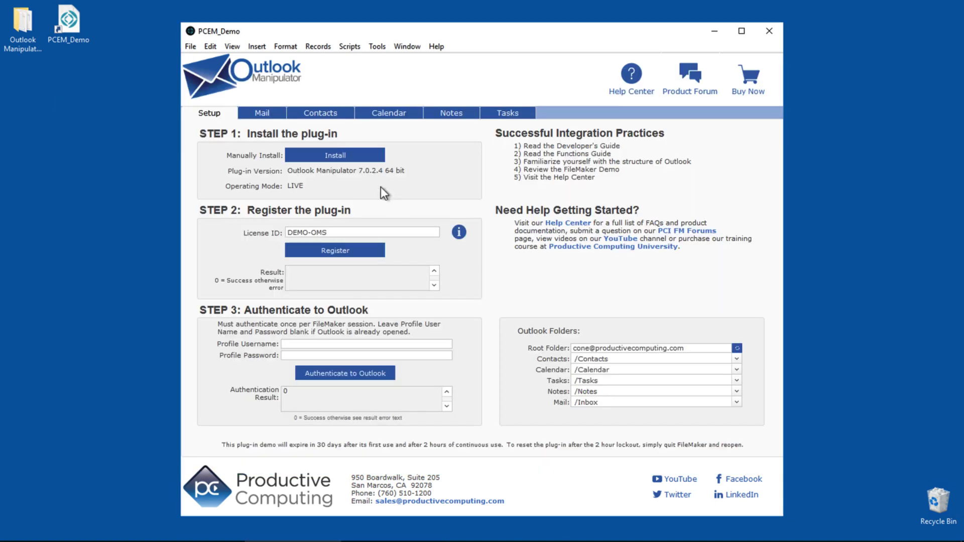
# Show the file's 14 value lists in Manage Value Lists
pyautogui.click(190, 46)
pyautogui.moveTo(215, 144)
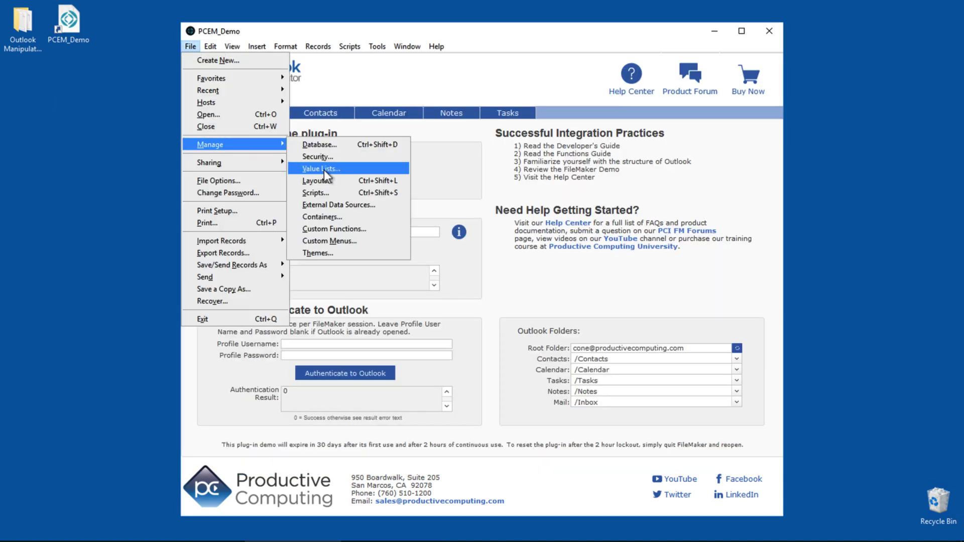
pyautogui.click(324, 169)
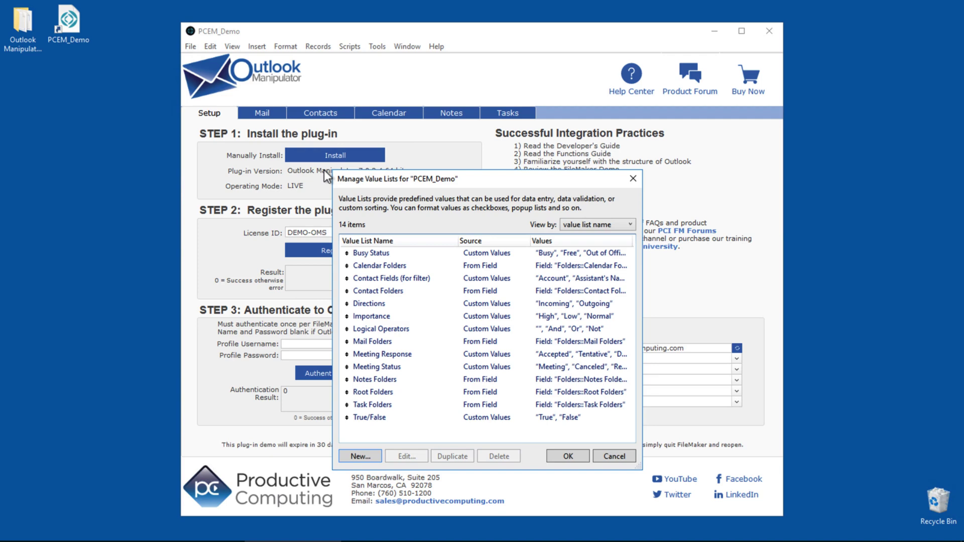